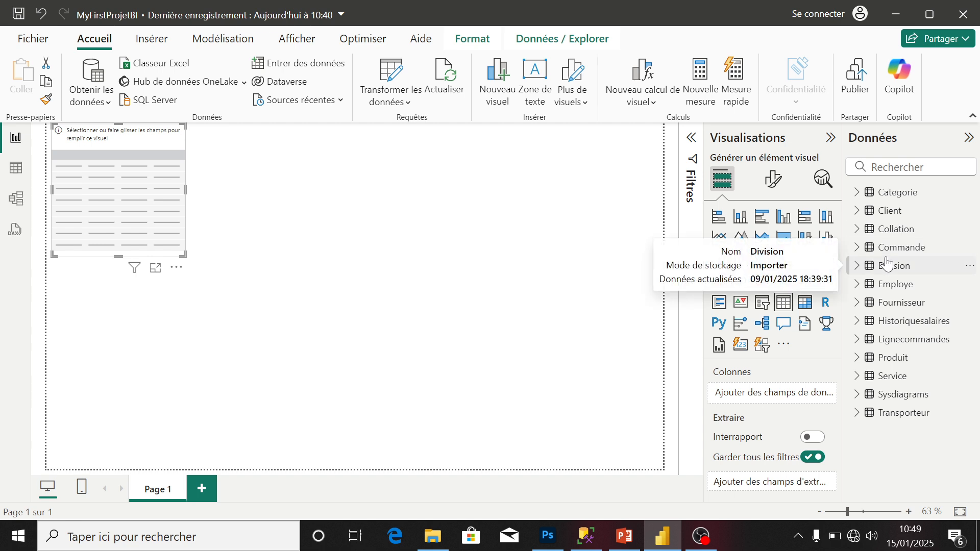
Fill the table visual with NomSociete and Ville from Fournisseur and NomProduit from Produit, enlarging it to fit the columns.
{"action": "left_click", "coordinate": [860, 304]}
{"action": "left_click", "coordinate": [881, 431]}
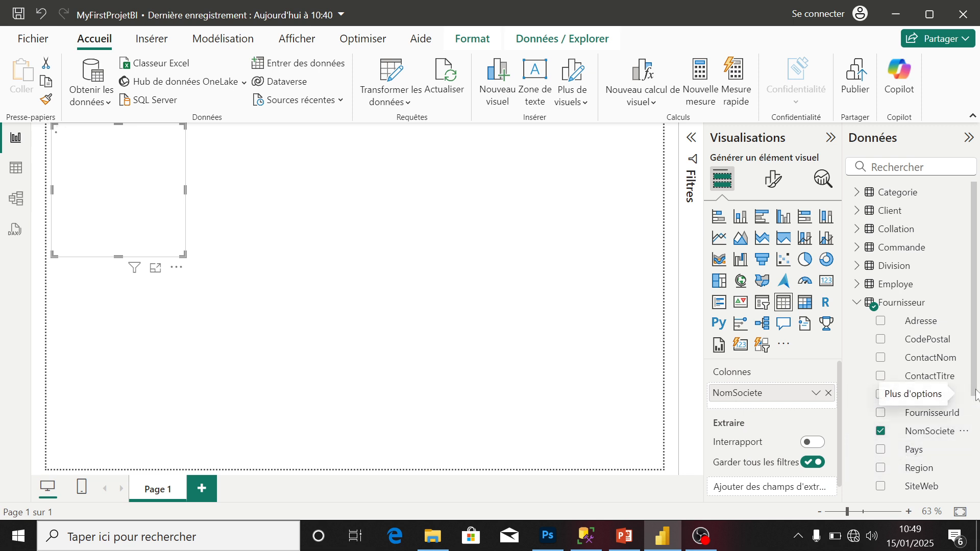
{"action": "scroll", "coordinate": [976, 393], "scroll_direction": "down", "scroll_amount": 3}
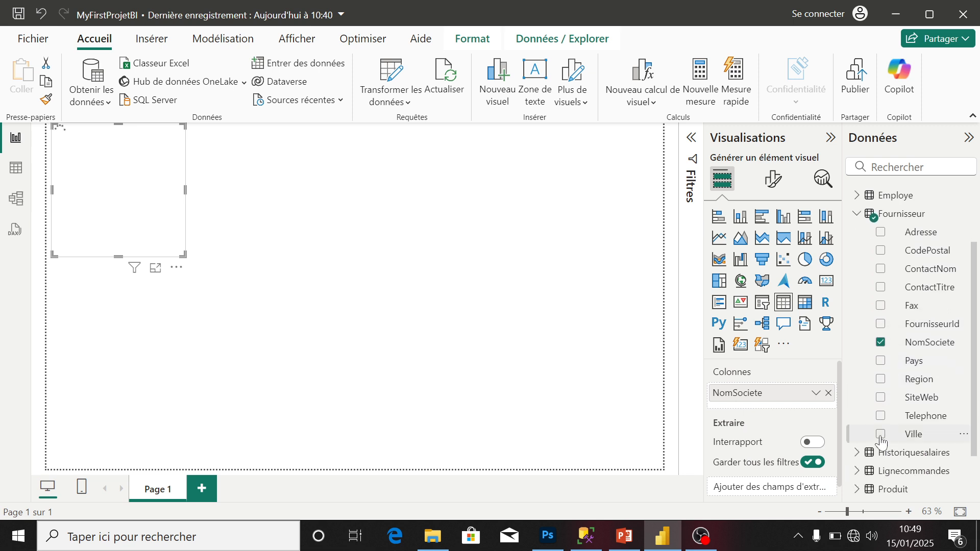
{"action": "left_click", "coordinate": [880, 434]}
{"action": "left_click", "coordinate": [858, 213]}
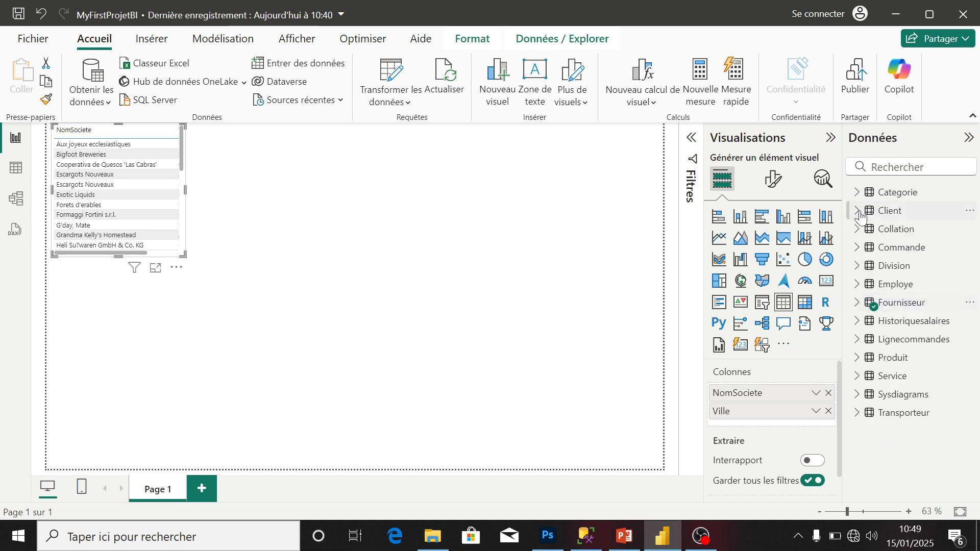
{"action": "left_click_drag", "start_coordinate": [184, 255], "coordinate": [321, 291]}
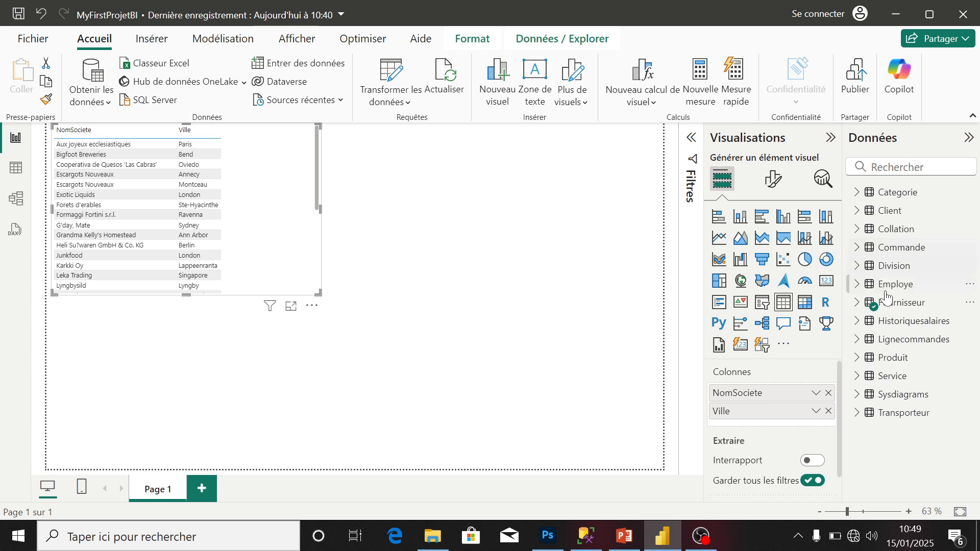
{"action": "left_click", "coordinate": [856, 357]}
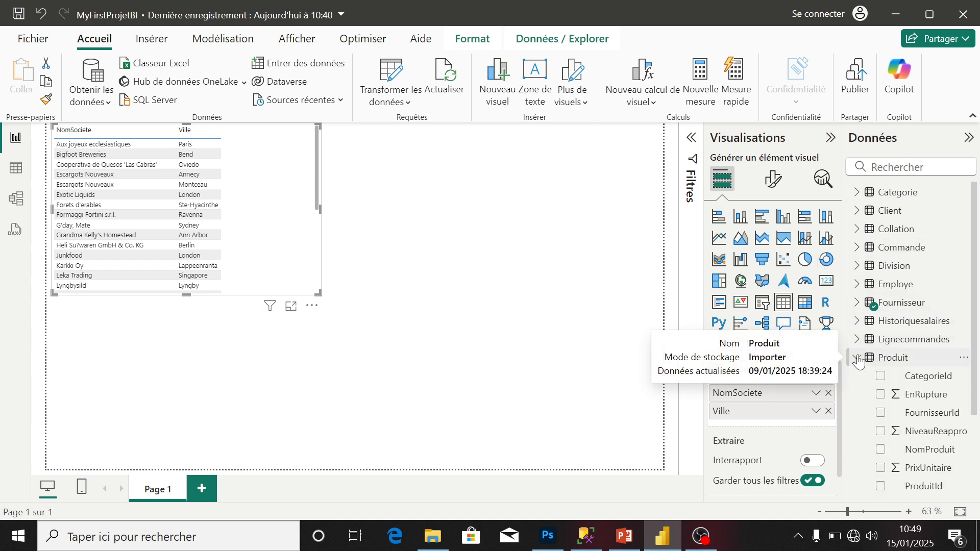
{"action": "left_click", "coordinate": [881, 450]}
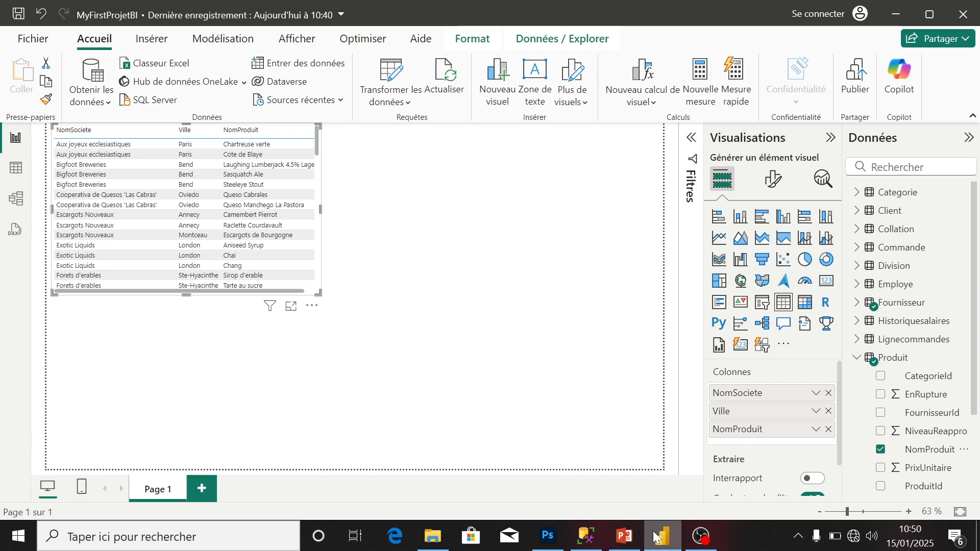
Switch to PowerPoint and review the supplier, product, category and order-line requirements of exercise 1.
{"action": "left_click", "coordinate": [623, 536]}
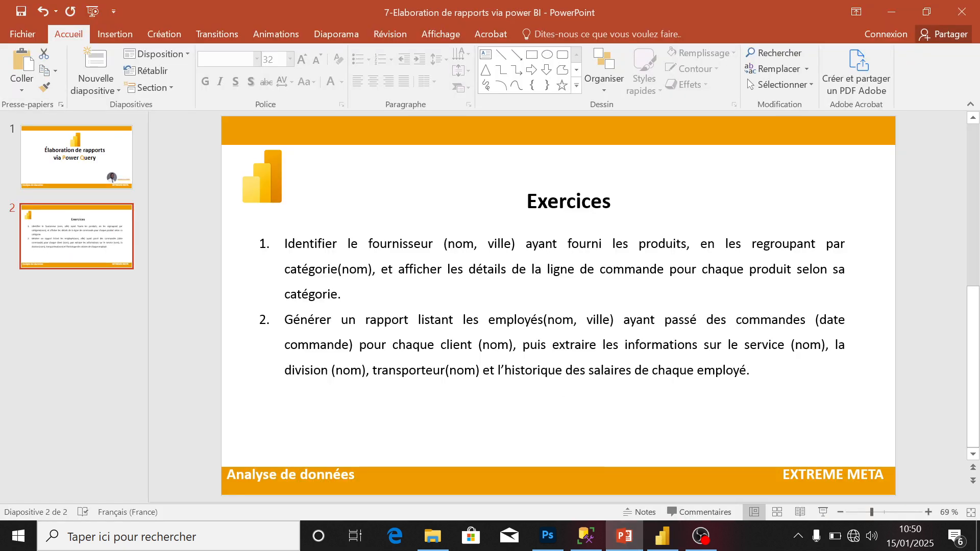
{"action": "left_click_drag", "start_coordinate": [444, 244], "coordinate": [504, 244]}
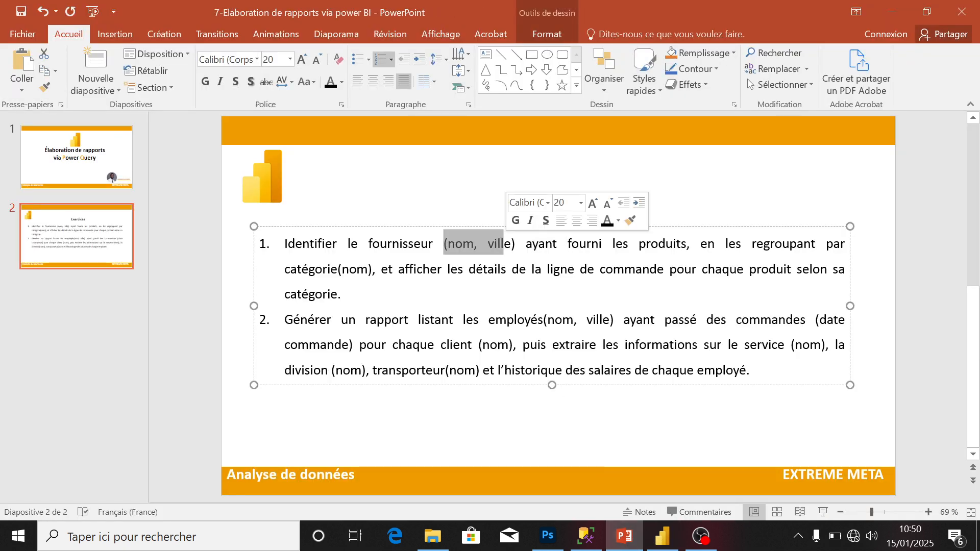
{"action": "left_click", "coordinate": [510, 244]}
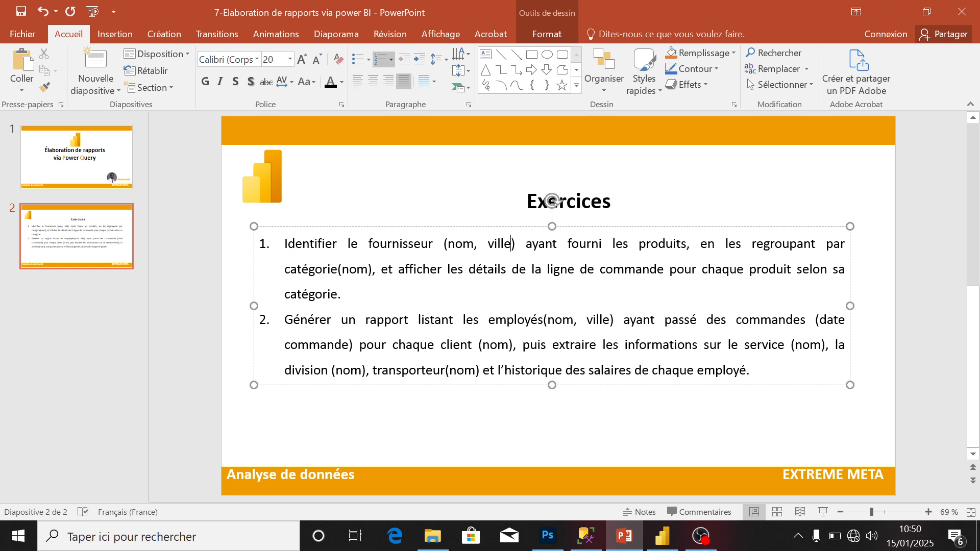
{"action": "left_click_drag", "start_coordinate": [612, 244], "coordinate": [687, 244]}
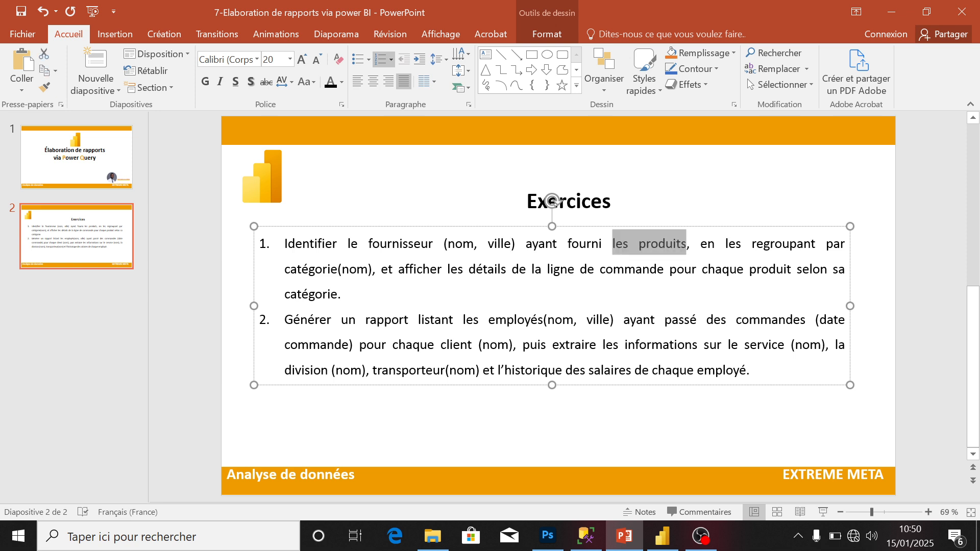
{"action": "left_click_drag", "start_coordinate": [284, 269], "coordinate": [398, 269]}
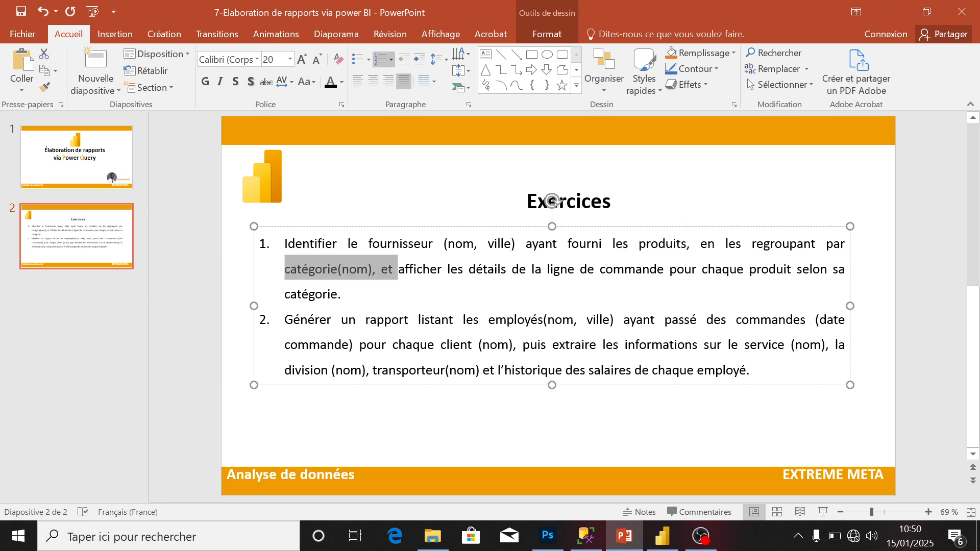
{"action": "left_click_drag", "start_coordinate": [533, 269], "coordinate": [669, 269]}
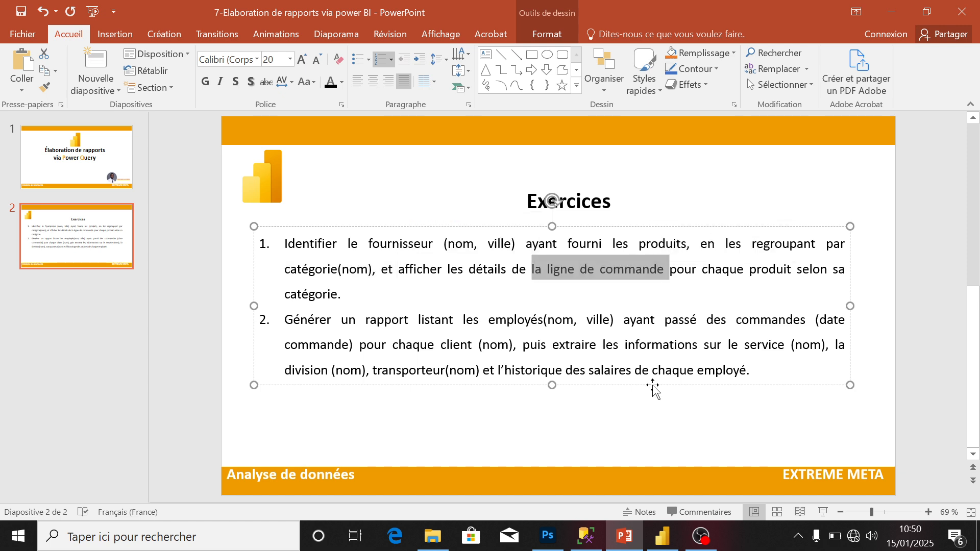
Switch back to Power BI and add NomCategorie from the Categorie table to the table visual.
{"action": "key", "text": "alt+Tab"}
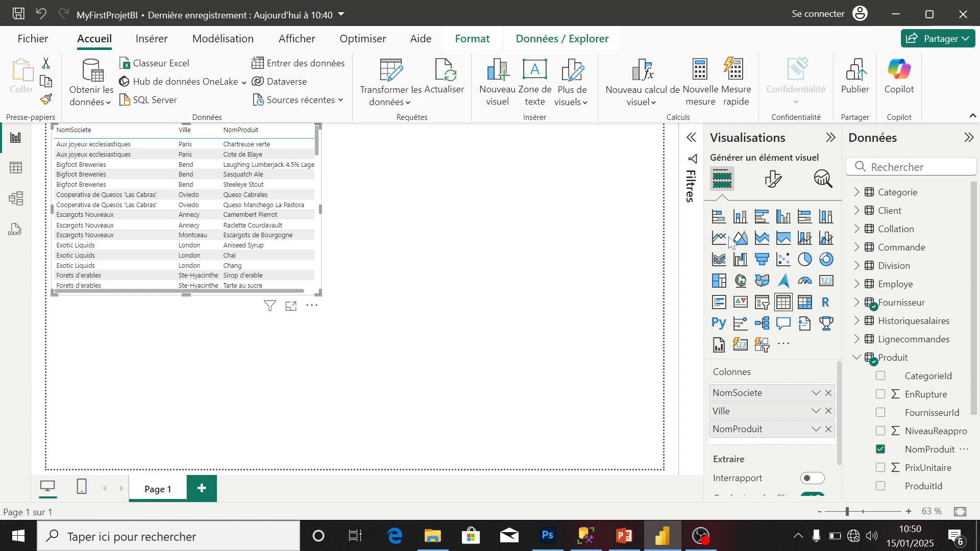
{"action": "left_click", "coordinate": [857, 193]}
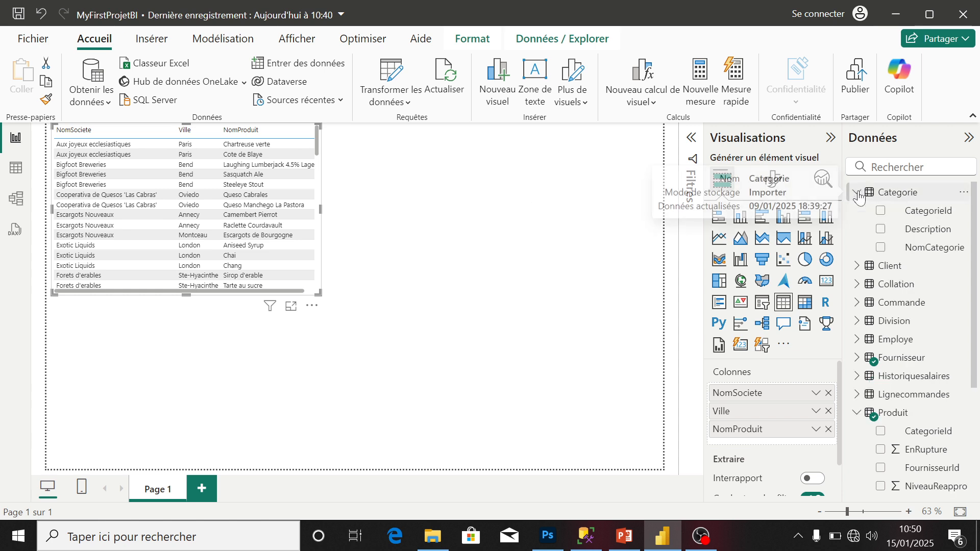
{"action": "left_click", "coordinate": [881, 249]}
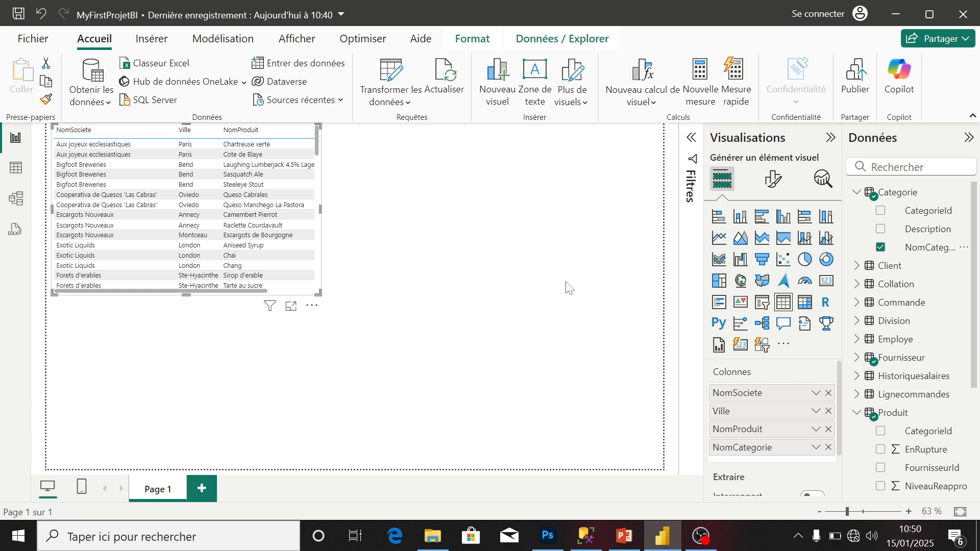
{"action": "left_click", "coordinate": [858, 194]}
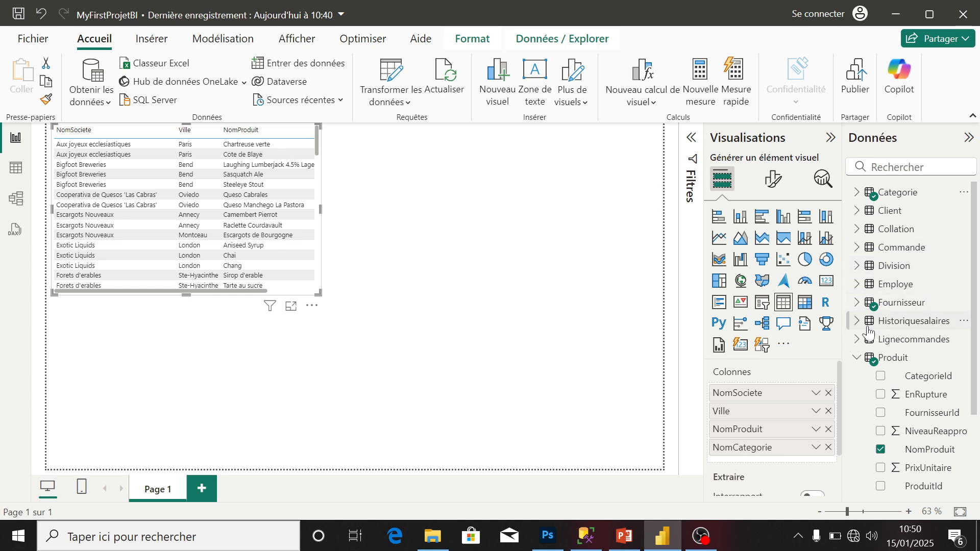
Add PrixUnitaire and Quantite from Lignecommandes to the table visual and enlarge it to show all columns.
{"action": "left_click", "coordinate": [858, 340]}
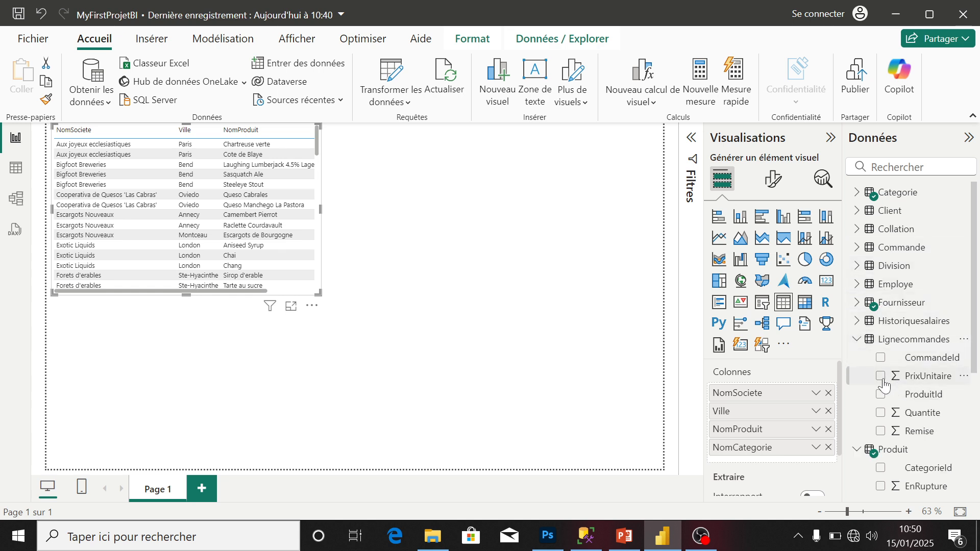
{"action": "left_click", "coordinate": [881, 377]}
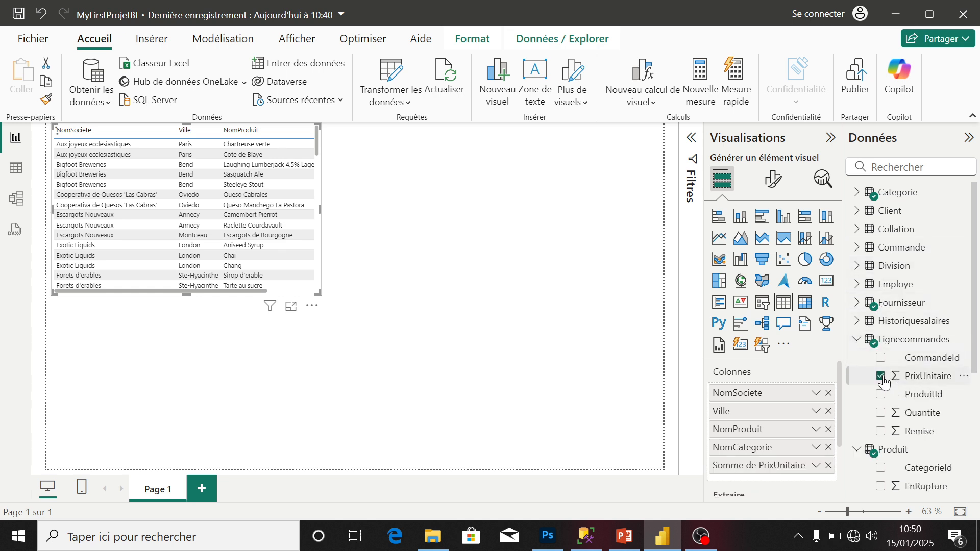
{"action": "left_click", "coordinate": [882, 413]}
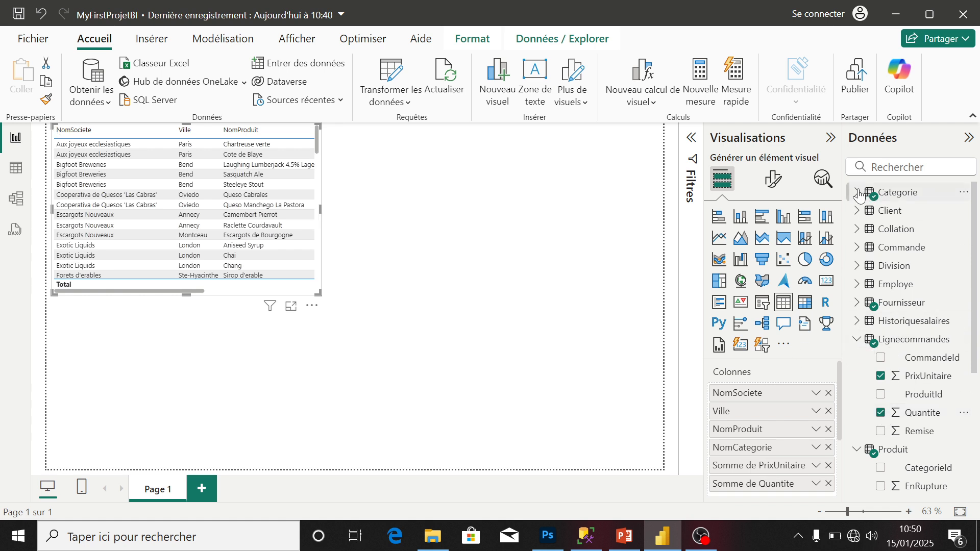
{"action": "left_click_drag", "start_coordinate": [319, 294], "coordinate": [522, 385]}
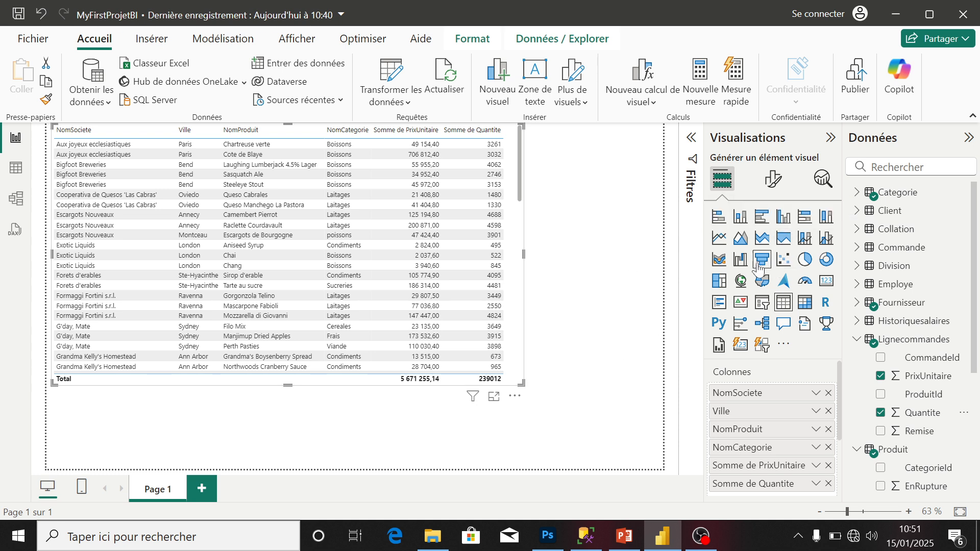
Shrink the table visual and convert it to a clustered column chart.
{"action": "left_click_drag", "start_coordinate": [521, 383], "coordinate": [397, 276]}
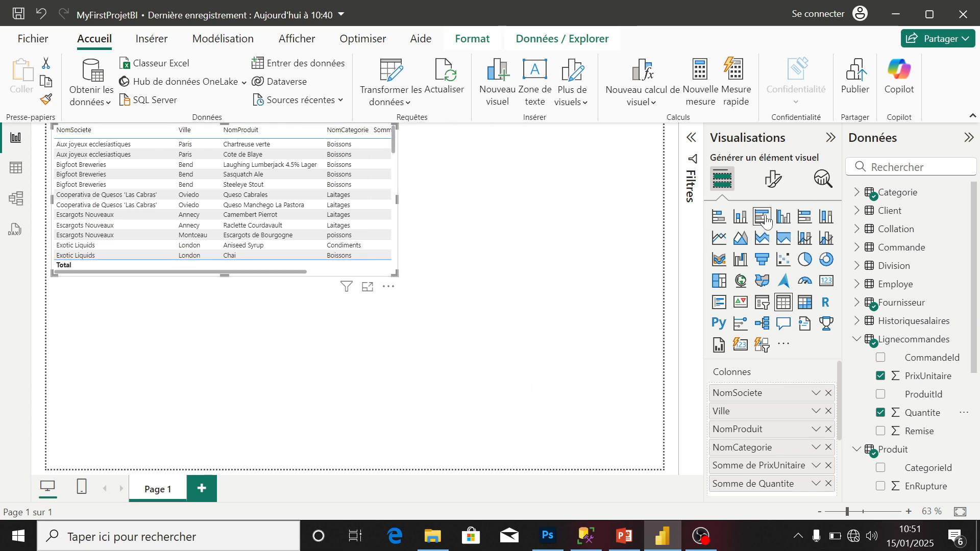
{"action": "left_click", "coordinate": [784, 217]}
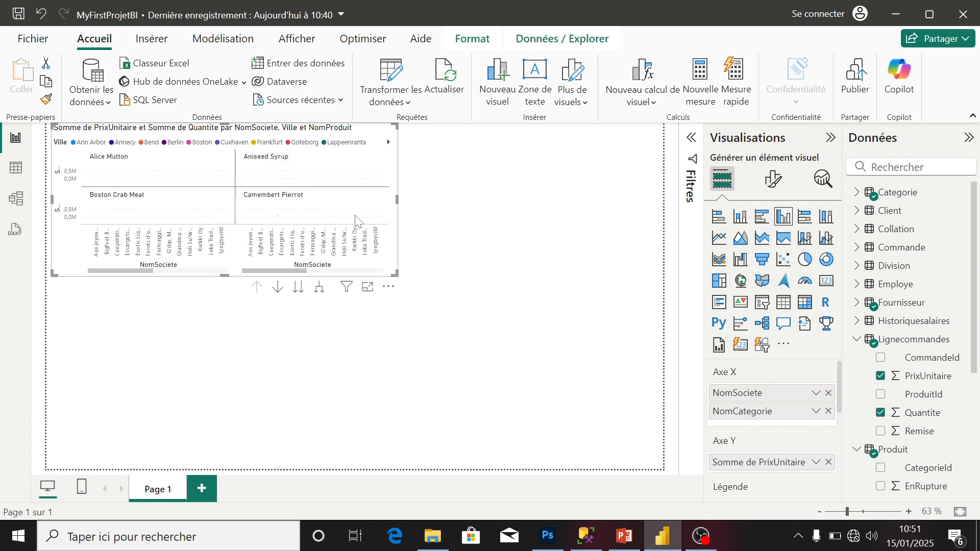
Highlight a supplier label and the Frankfurt legend entry in the column chart, and clear the highlight and selection.
{"action": "left_click", "coordinate": [252, 243]}
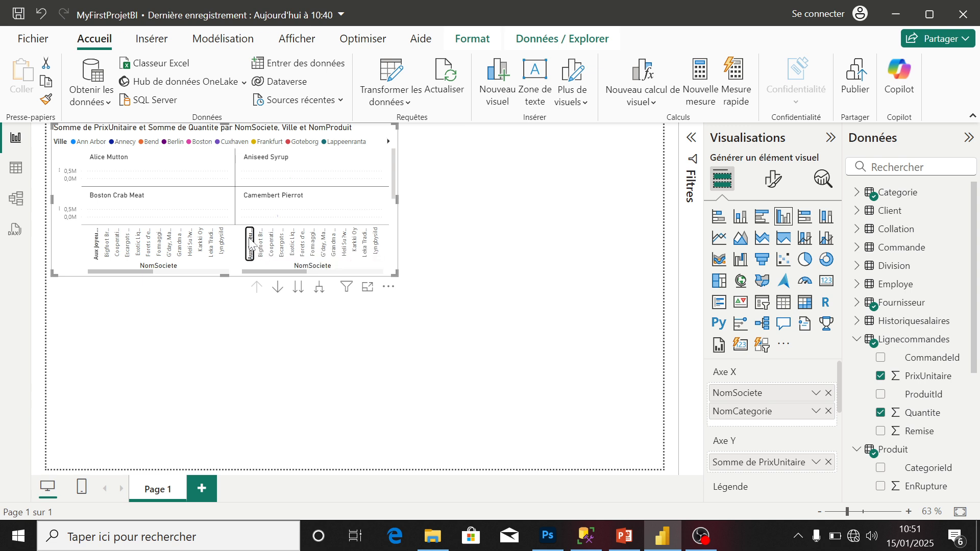
{"action": "left_click", "coordinate": [269, 143]}
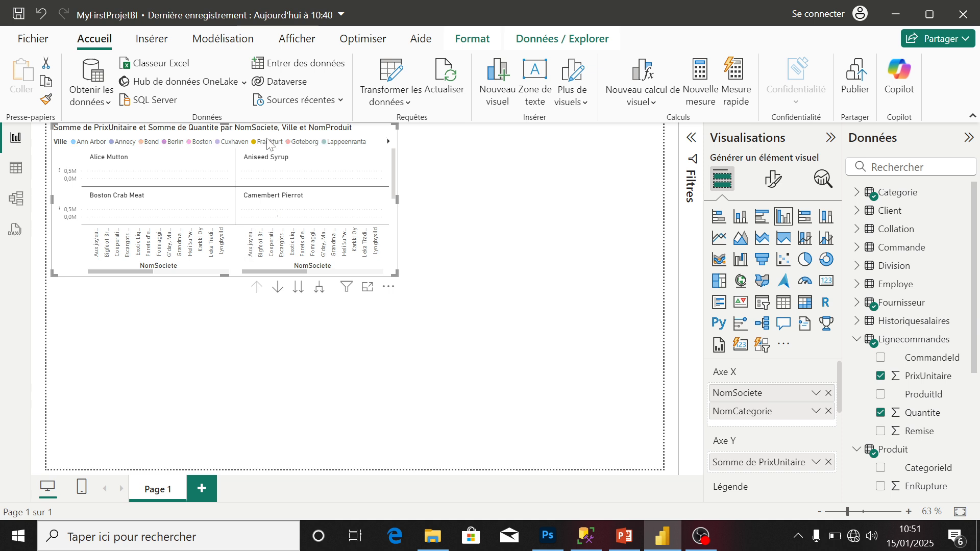
{"action": "left_click", "coordinate": [269, 143]}
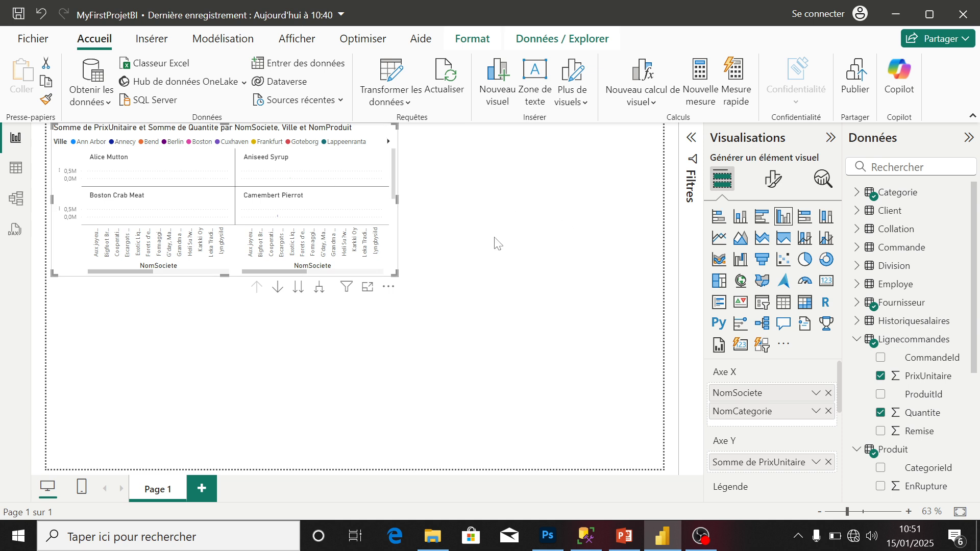
{"action": "left_click", "coordinate": [415, 190]}
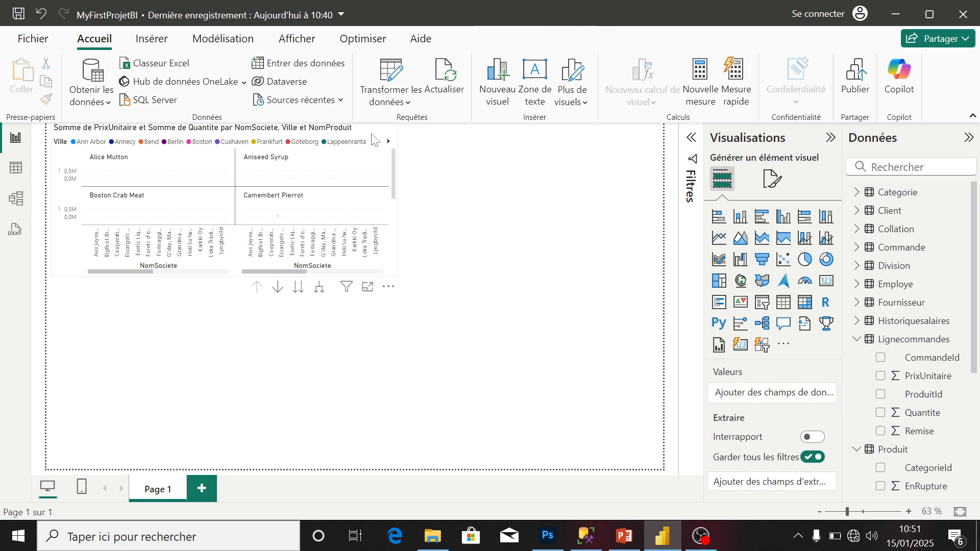
Duplicate the column chart, place the copy directly below the original and convert it to a treemap.
{"action": "left_click", "coordinate": [375, 141]}
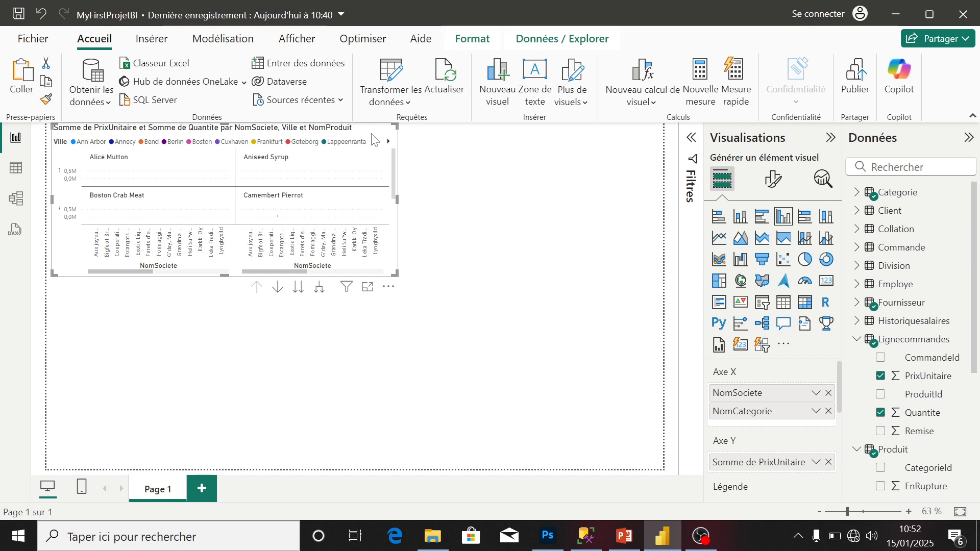
{"action": "left_click_drag", "start_coordinate": [371, 134], "coordinate": [366, 286]}
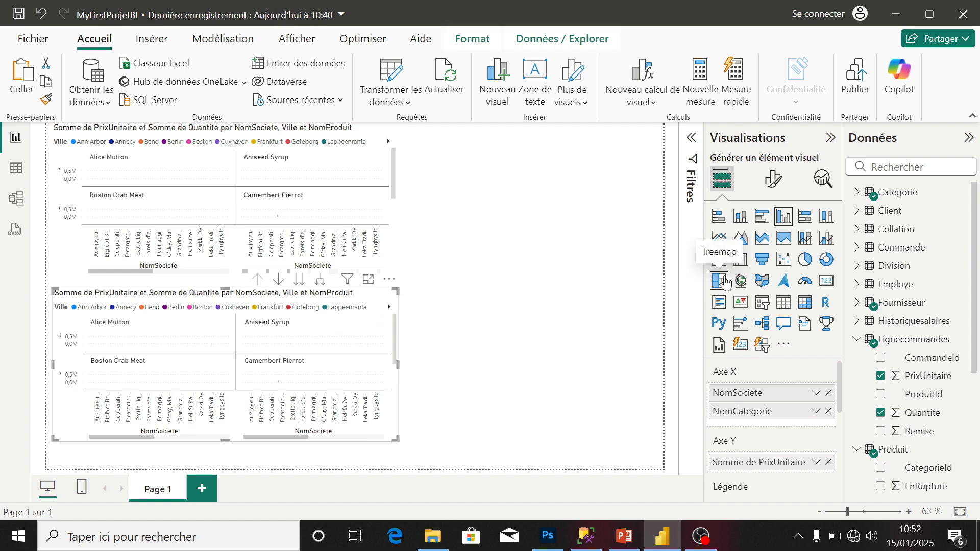
{"action": "left_click", "coordinate": [725, 282]}
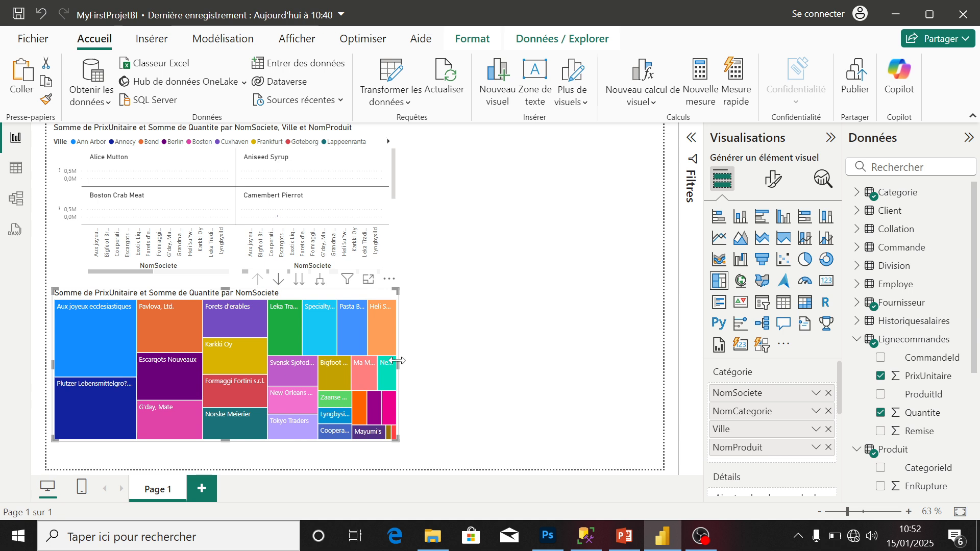
{"action": "mouse_move", "coordinate": [99, 332]}
{"action": "mouse_move", "coordinate": [290, 325]}
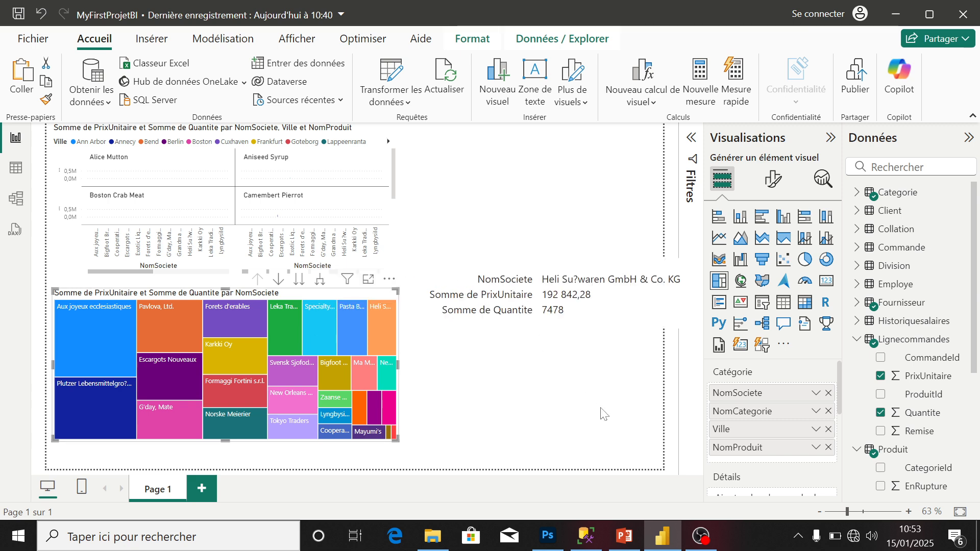
Review the second exercise in the PowerPoint presentation, return to the Power BI report and add an empty table visual beside the column chart.
{"action": "left_click", "coordinate": [623, 536]}
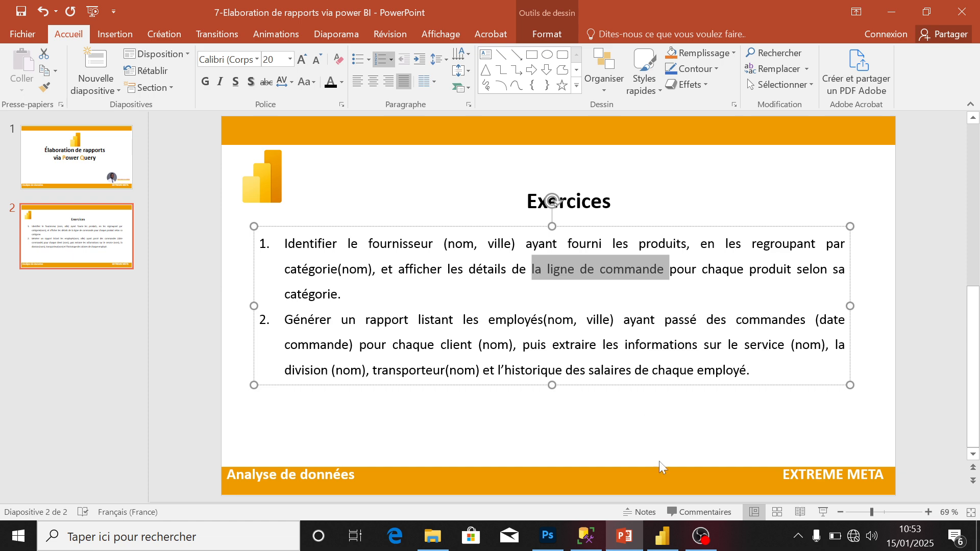
{"action": "left_click", "coordinate": [662, 535]}
{"action": "left_click", "coordinate": [696, 272]}
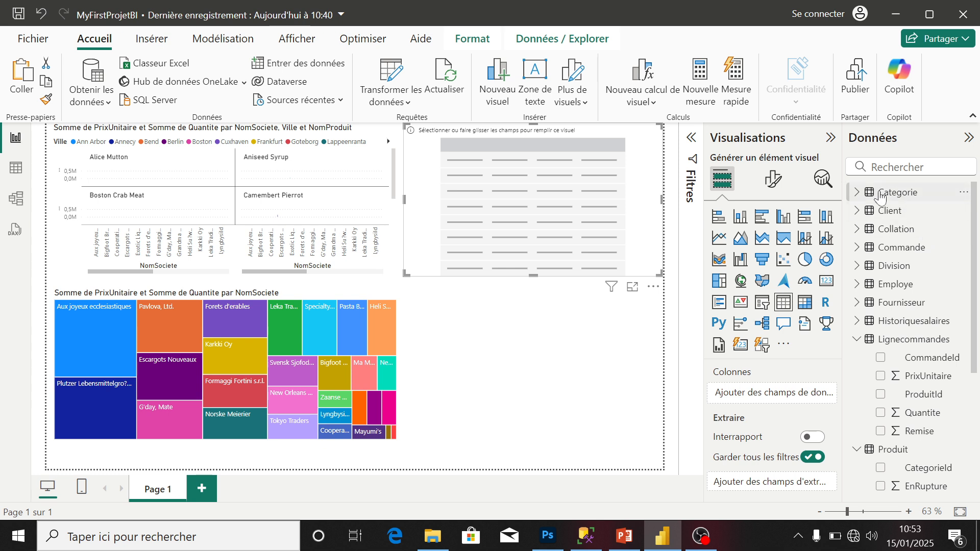
Add the Nom and Titre fields from the Employe table to the new table visual.
{"action": "left_click", "coordinate": [856, 339]}
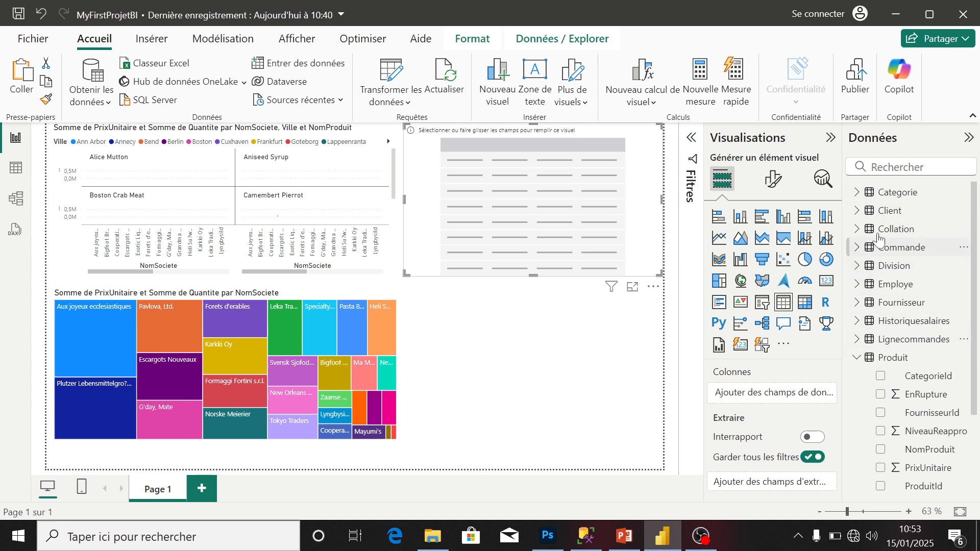
{"action": "left_click", "coordinate": [859, 284]}
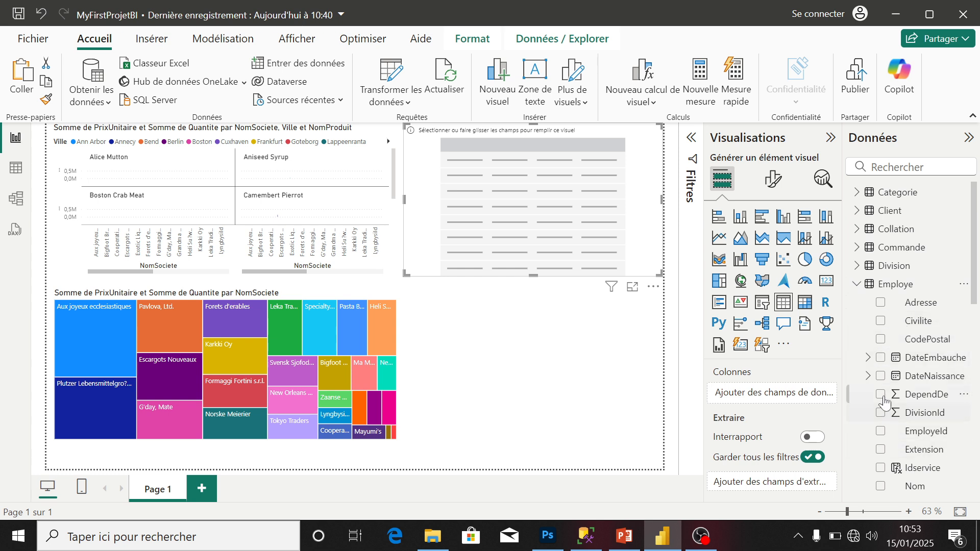
{"action": "left_click", "coordinate": [880, 487]}
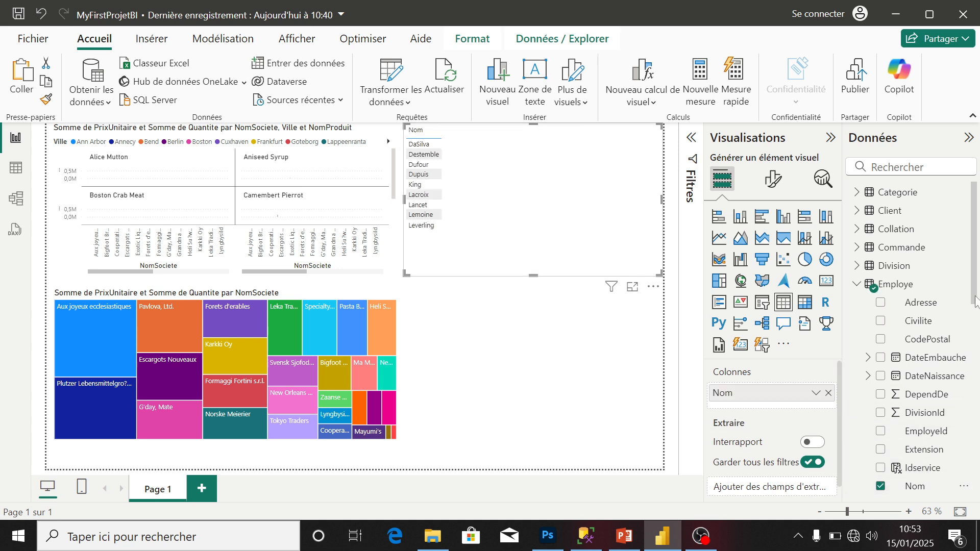
{"action": "scroll", "coordinate": [975, 301], "scroll_direction": "down", "scroll_amount": 5}
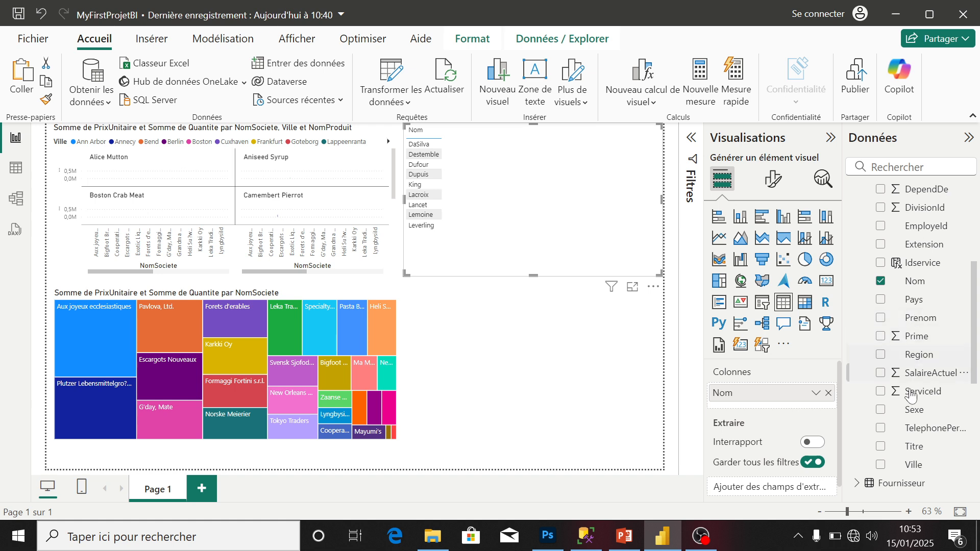
{"action": "left_click", "coordinate": [880, 447]}
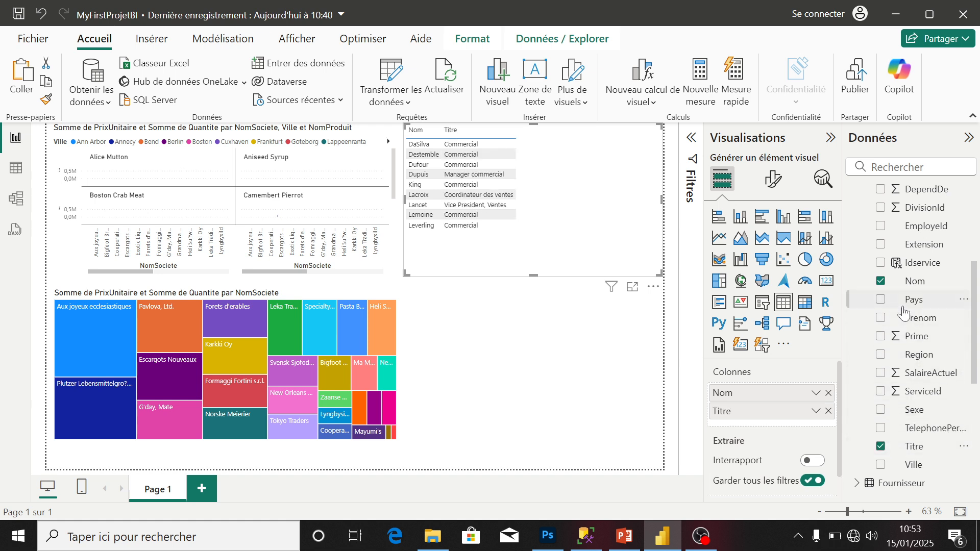
{"action": "scroll", "coordinate": [967, 266], "scroll_direction": "up", "scroll_amount": 3}
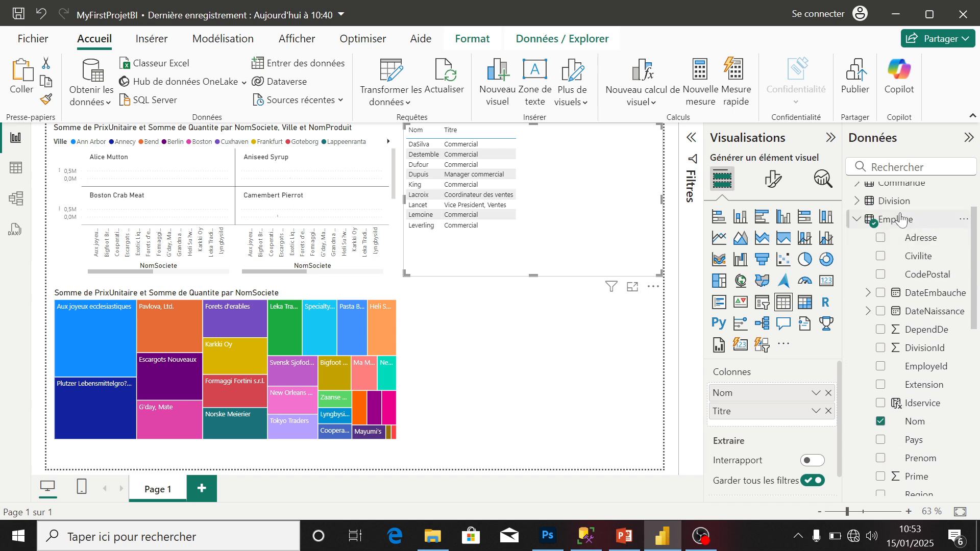
{"action": "left_click", "coordinate": [857, 218]}
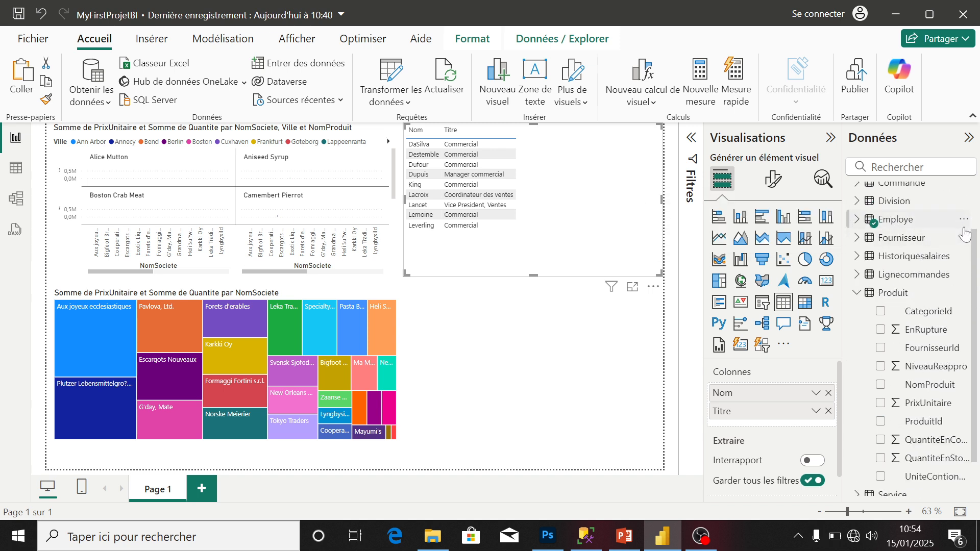
Add DateCommande from the Commande table to the employee table visual.
{"action": "scroll", "coordinate": [871, 240], "scroll_direction": "up", "scroll_amount": 1}
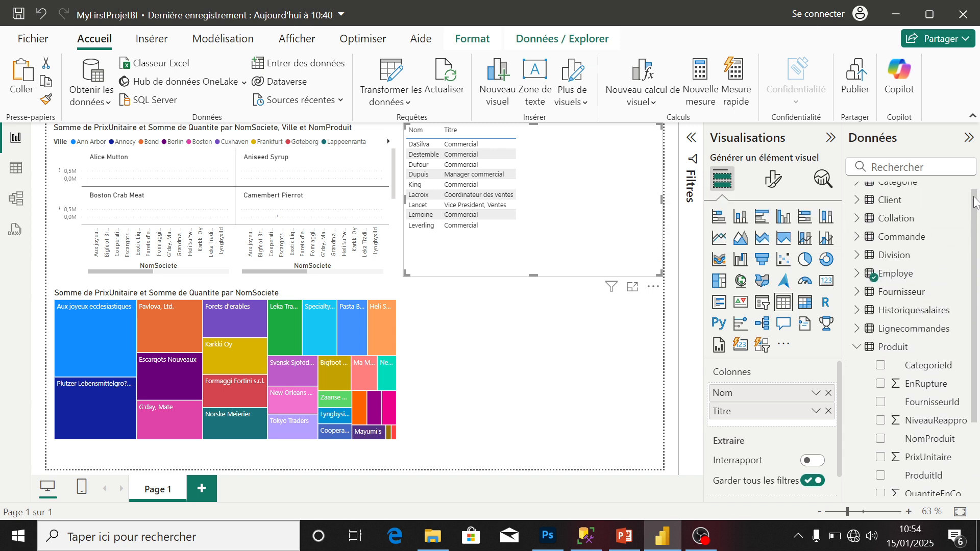
{"action": "left_click", "coordinate": [871, 239]}
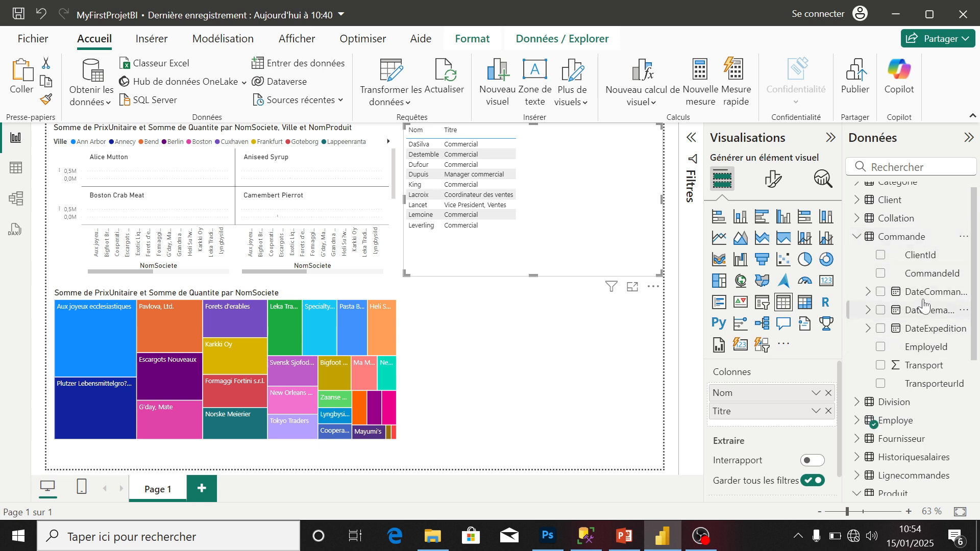
{"action": "left_click", "coordinate": [880, 291]}
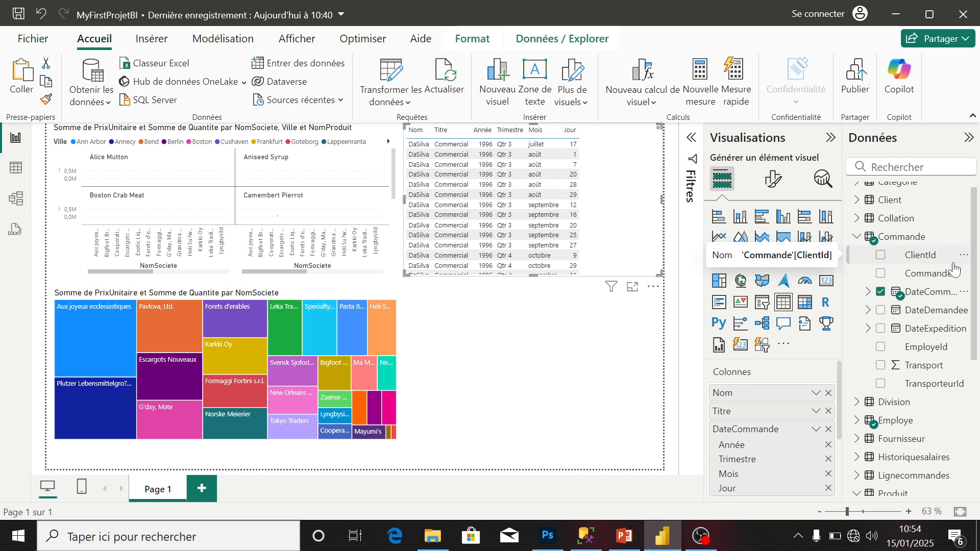
Add the client name field NomSociete from the Client table to the employee table visual.
{"action": "left_click_drag", "start_coordinate": [974, 269], "coordinate": [978, 342]}
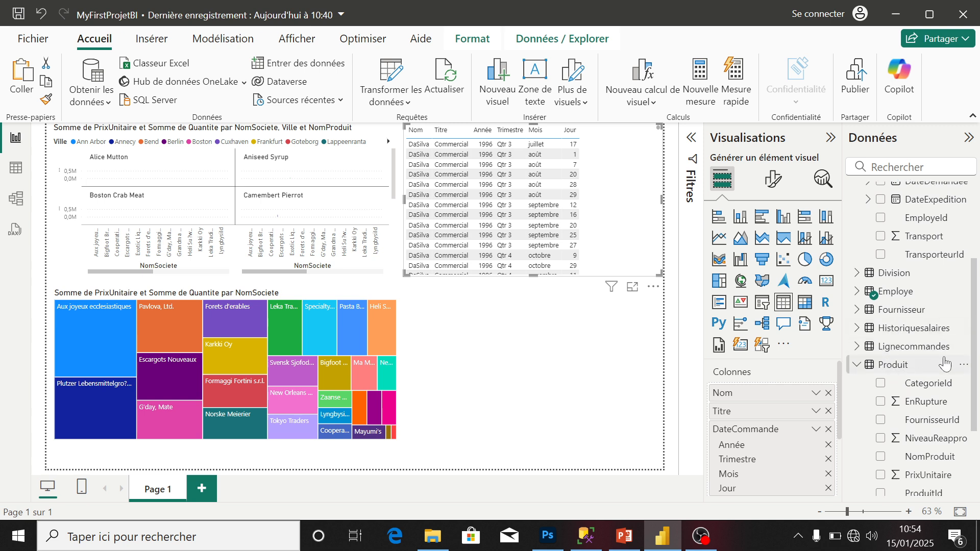
{"action": "left_click_drag", "start_coordinate": [975, 334], "coordinate": [975, 256]}
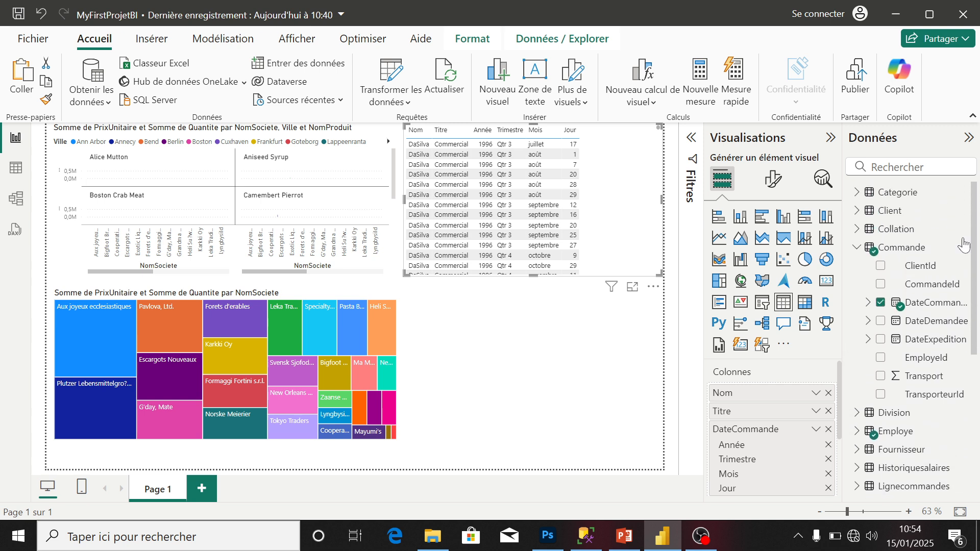
{"action": "left_click", "coordinate": [857, 210]}
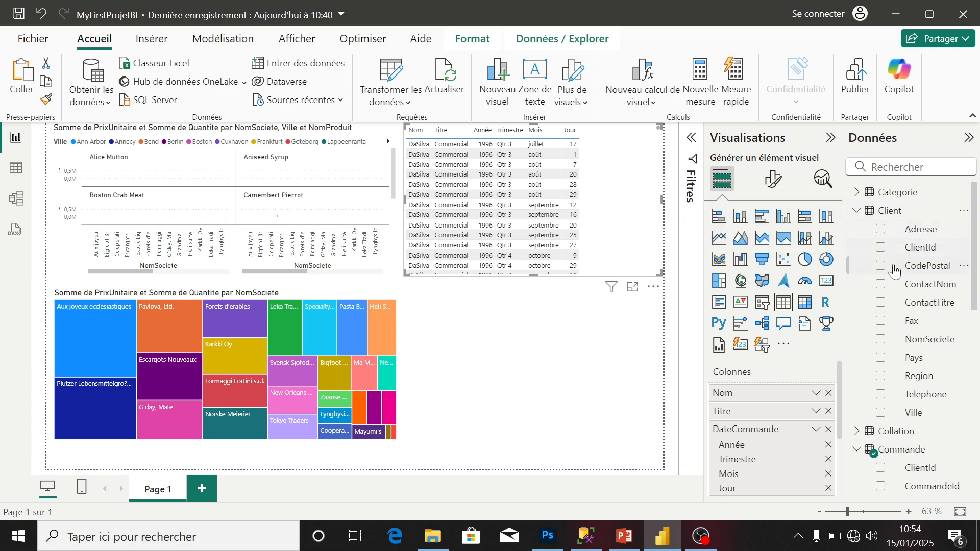
{"action": "left_click", "coordinate": [881, 339]}
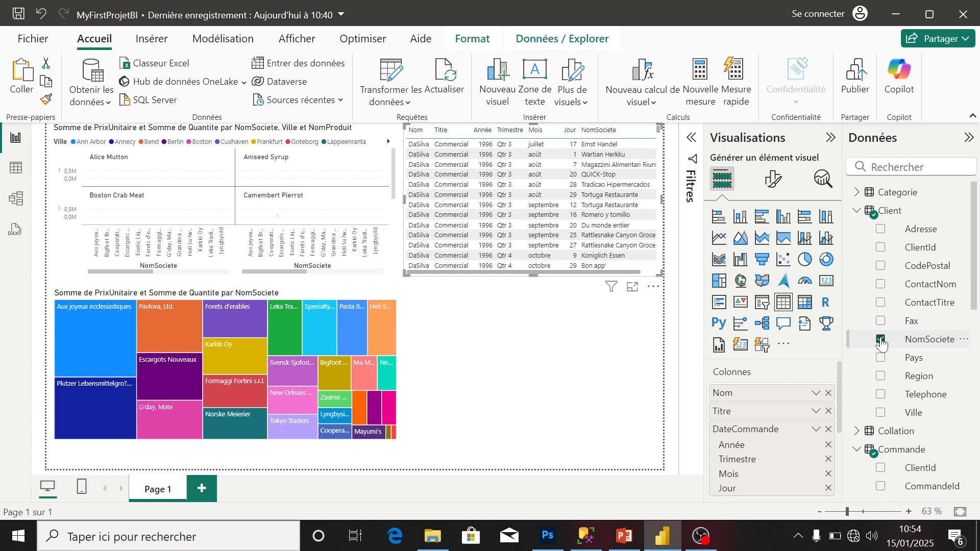
{"action": "left_click", "coordinate": [858, 210]}
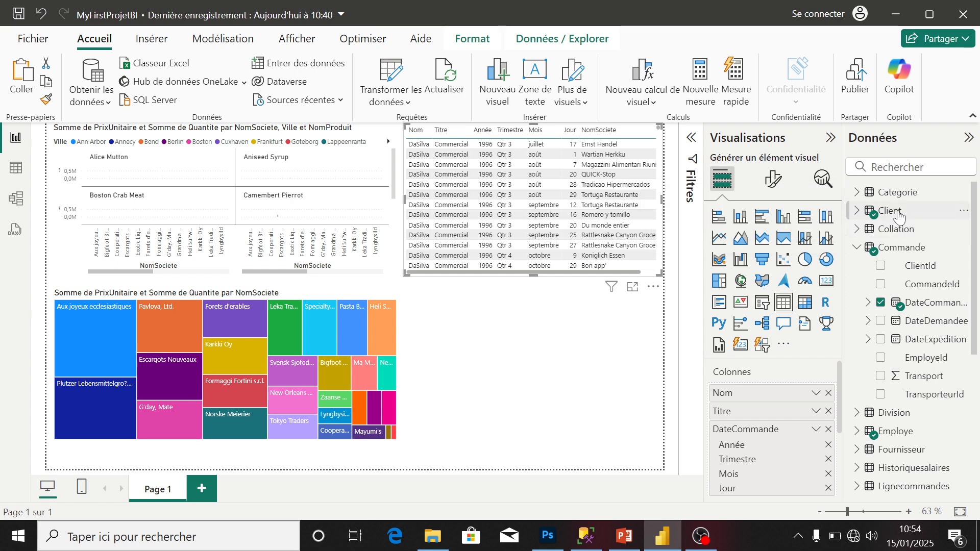
Collapse the Commande and Produit field lists and add NomService from the Service table to the employee table visual.
{"action": "left_click", "coordinate": [858, 248]}
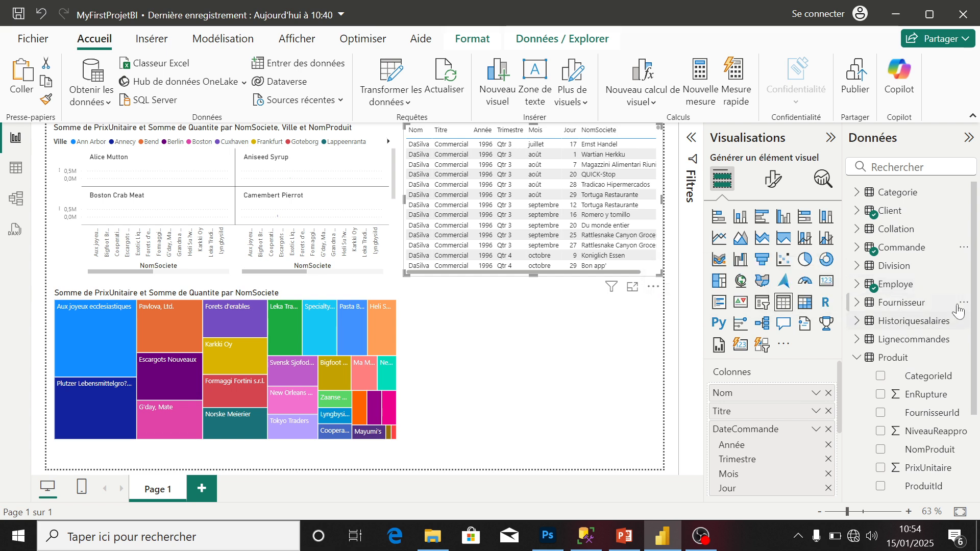
{"action": "scroll", "coordinate": [976, 316], "scroll_direction": "down", "scroll_amount": 1}
{"action": "scroll", "coordinate": [975, 316], "scroll_direction": "down", "scroll_amount": 3}
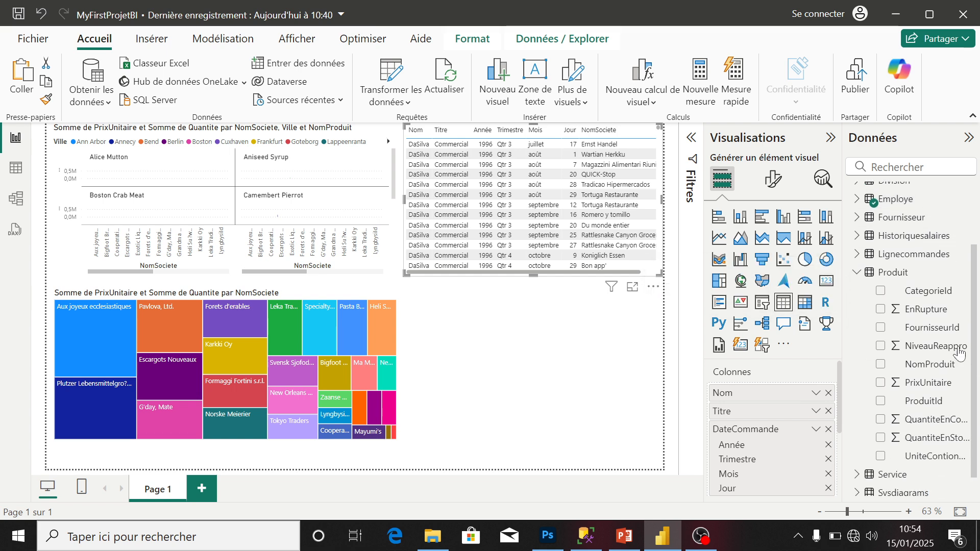
{"action": "left_click", "coordinate": [861, 275]}
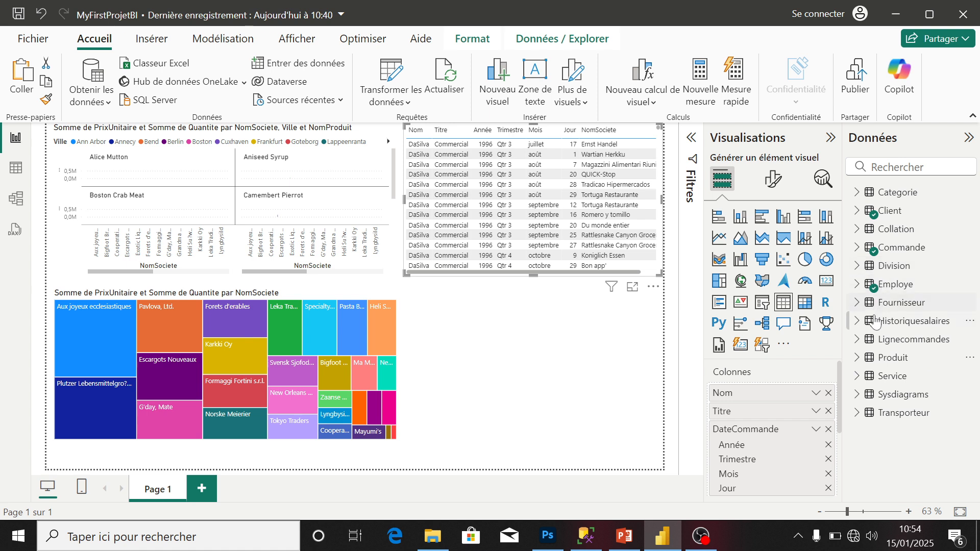
{"action": "left_click", "coordinate": [864, 377]}
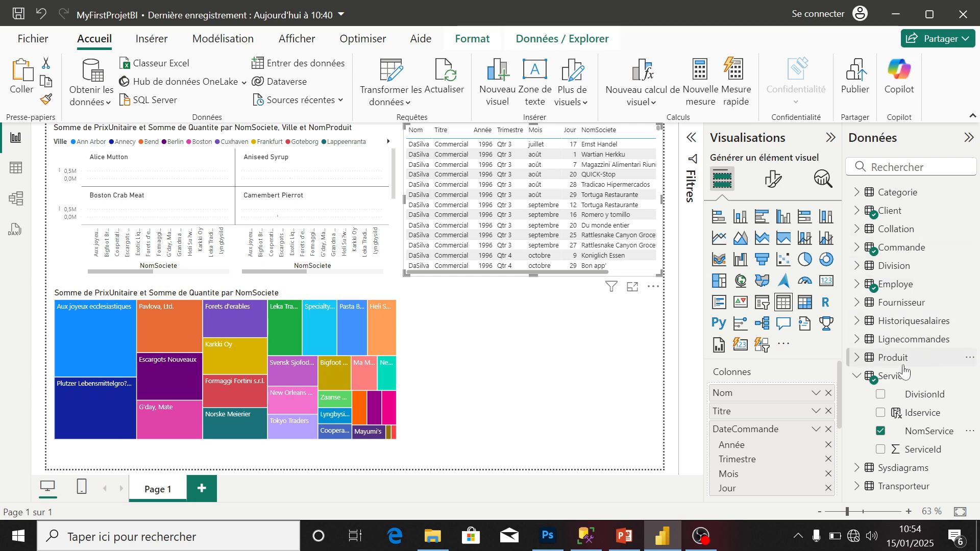
{"action": "left_click", "coordinate": [858, 378]}
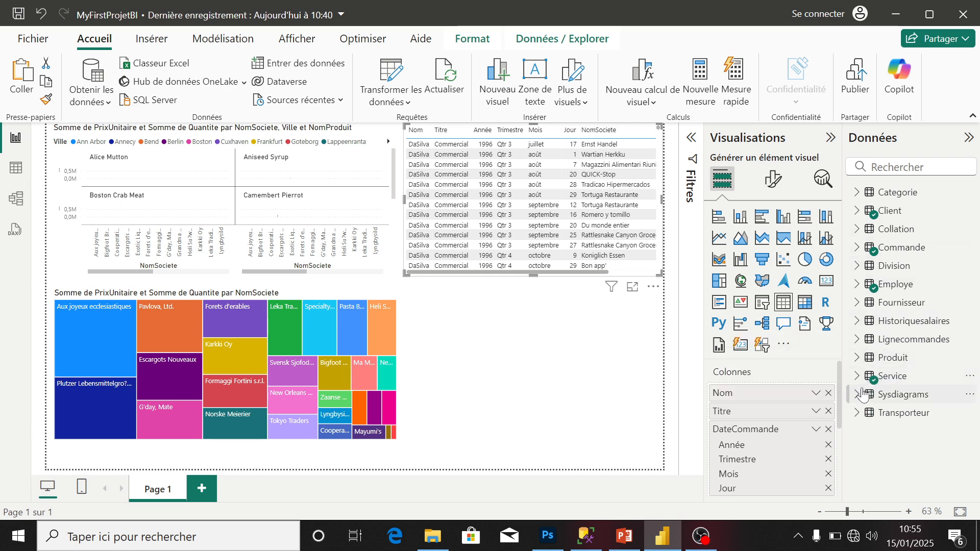
Add NomDivision from the Division table and Salaire from Historiquesalaires to the employee table visual.
{"action": "left_click", "coordinate": [857, 266]}
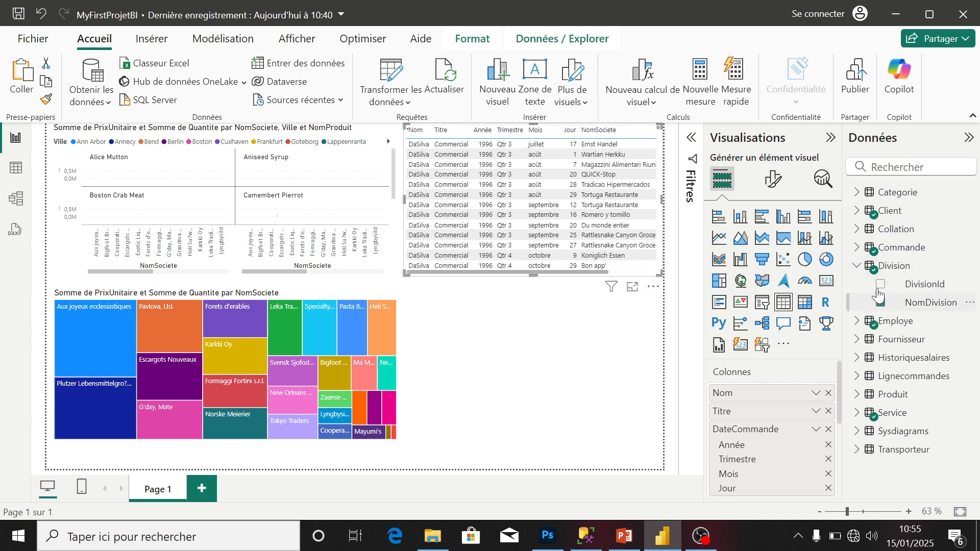
{"action": "left_click", "coordinate": [857, 266]}
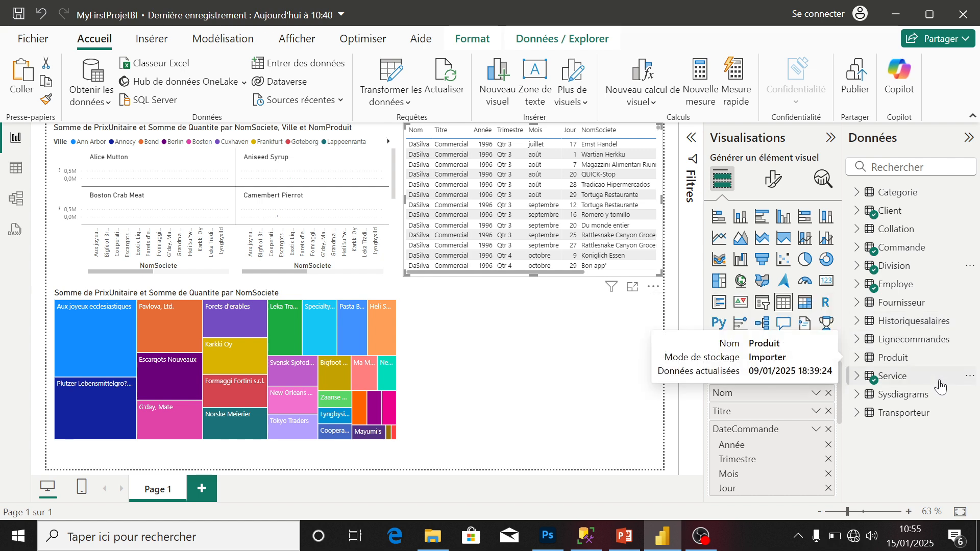
{"action": "left_click", "coordinate": [858, 321]}
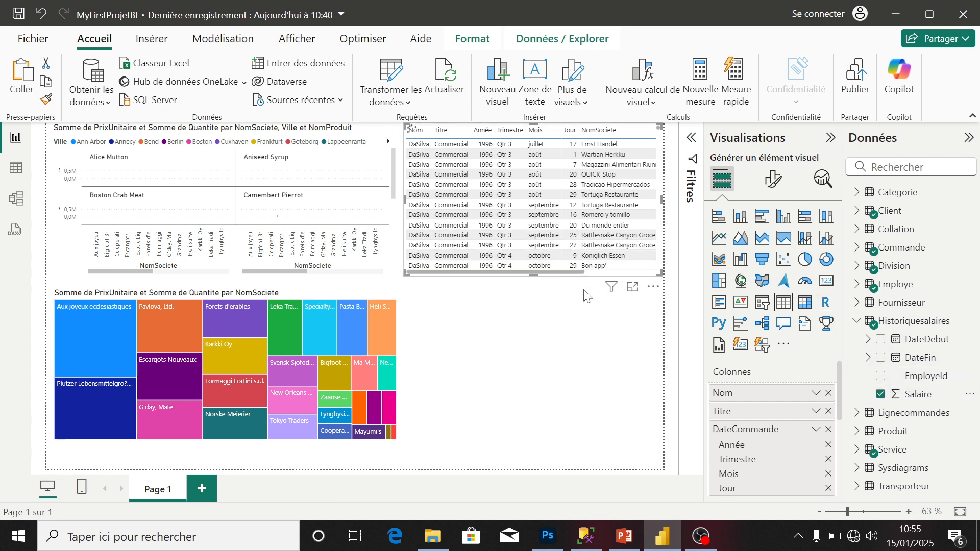
Make the employee table visual slightly taller and bring its service, division and salary columns into view.
{"action": "left_click", "coordinate": [598, 278]}
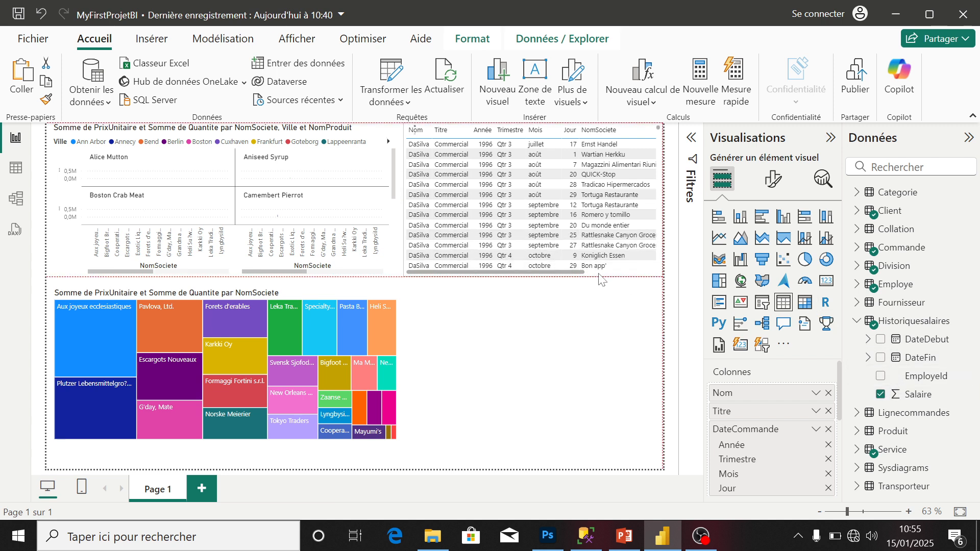
{"action": "left_click", "coordinate": [830, 138]}
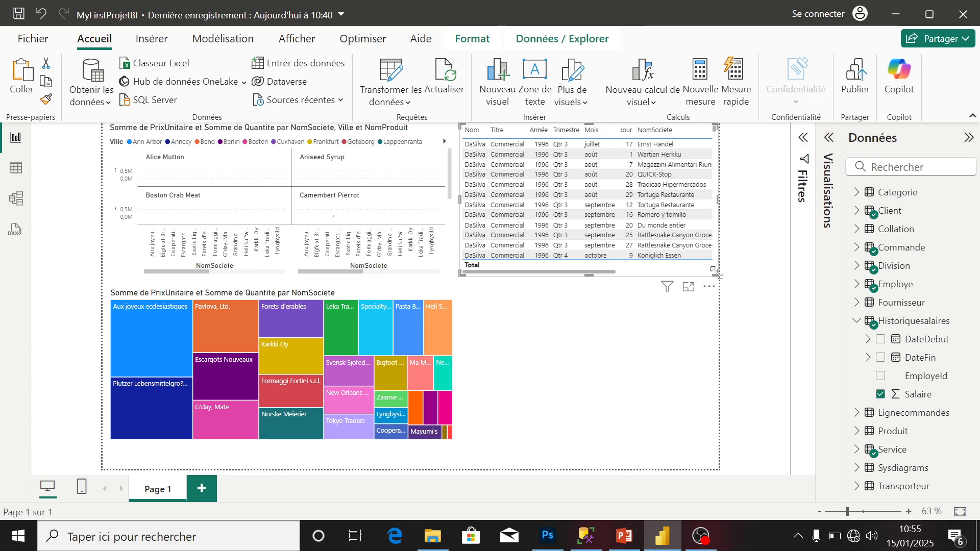
{"action": "left_click_drag", "start_coordinate": [717, 274], "coordinate": [763, 287]}
{"action": "left_click", "coordinate": [624, 290]}
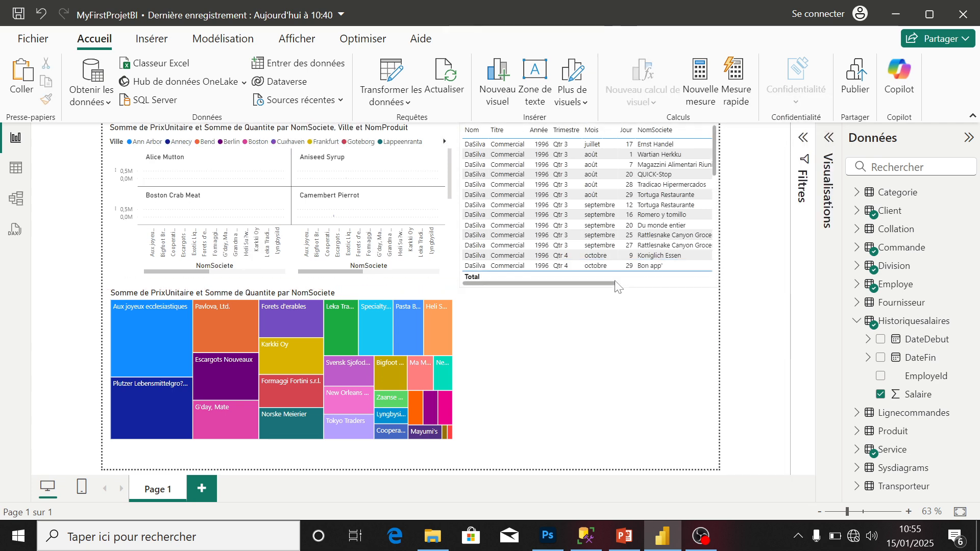
{"action": "left_click_drag", "start_coordinate": [594, 282], "coordinate": [703, 281]}
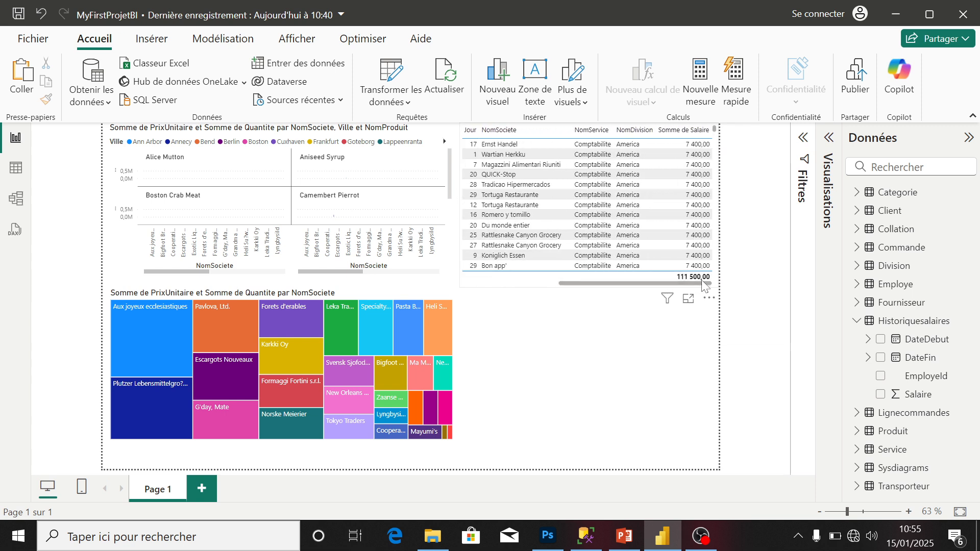
Convert the employee table visual to a treemap.
{"action": "left_click", "coordinate": [669, 280]}
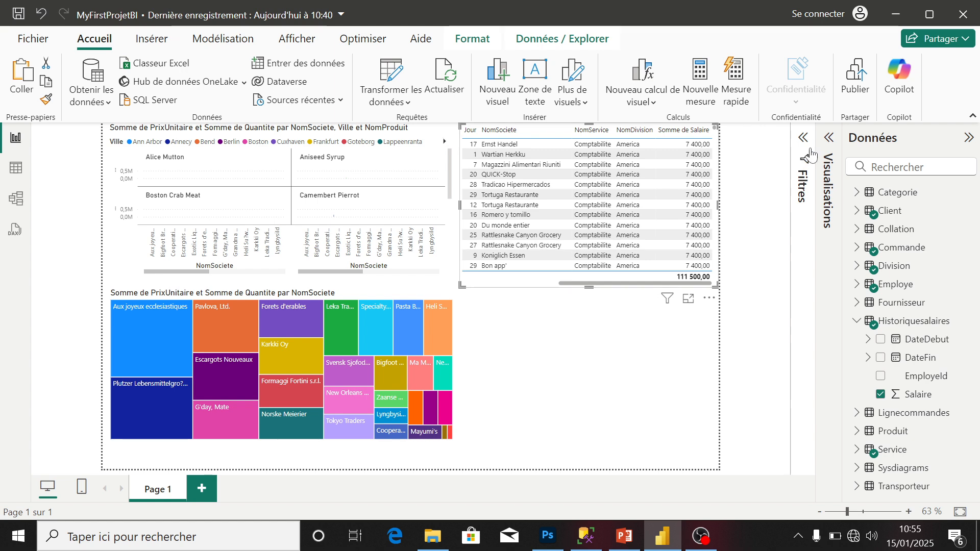
{"action": "left_click", "coordinate": [828, 142]}
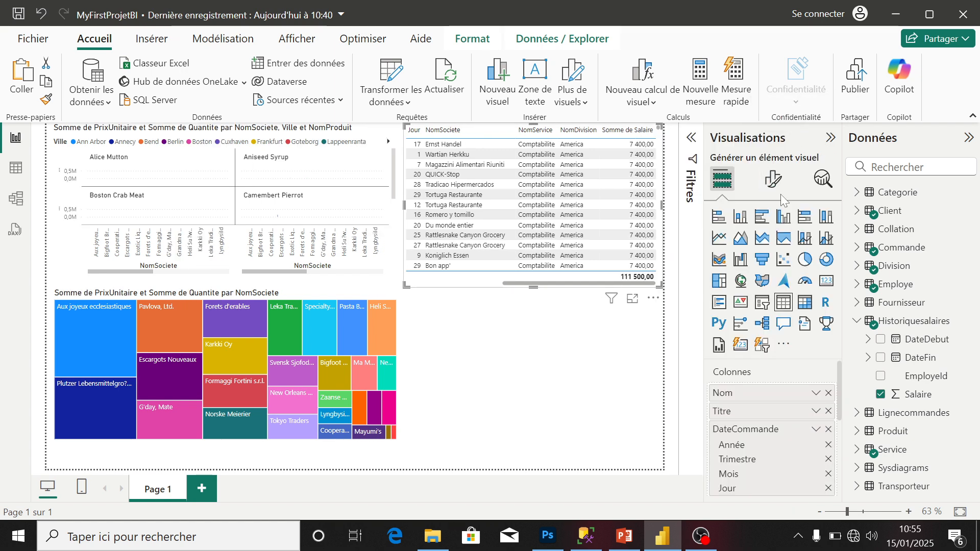
{"action": "left_click", "coordinate": [719, 280]}
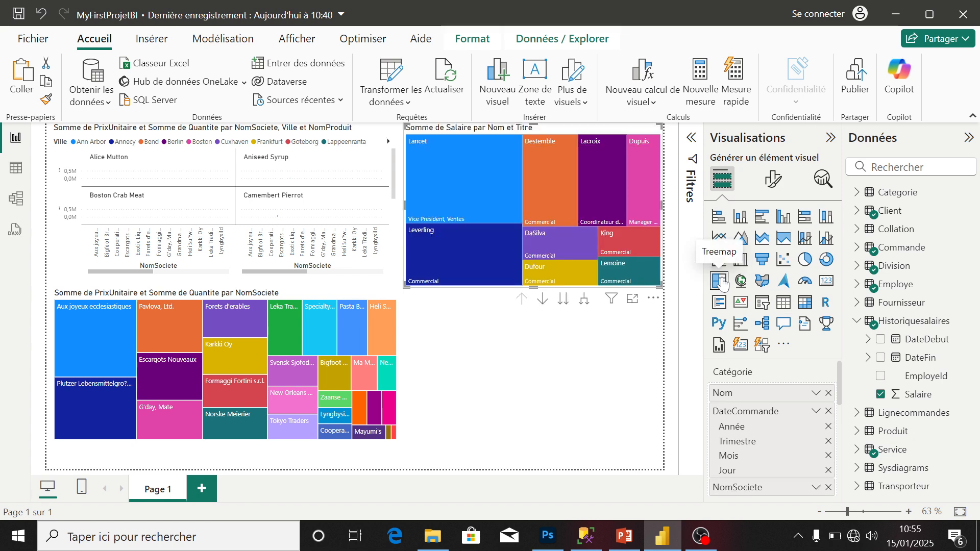
Duplicate the employee salary treemap, place the copy directly below the original and convert it to a pie chart.
{"action": "mouse_move", "coordinate": [476, 188]}
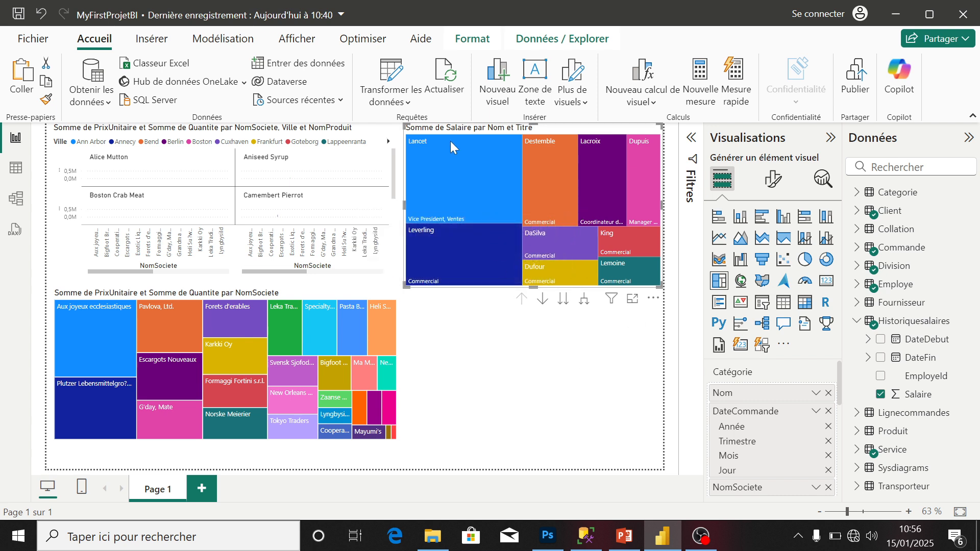
{"action": "left_click_drag", "start_coordinate": [449, 128], "coordinate": [461, 296]}
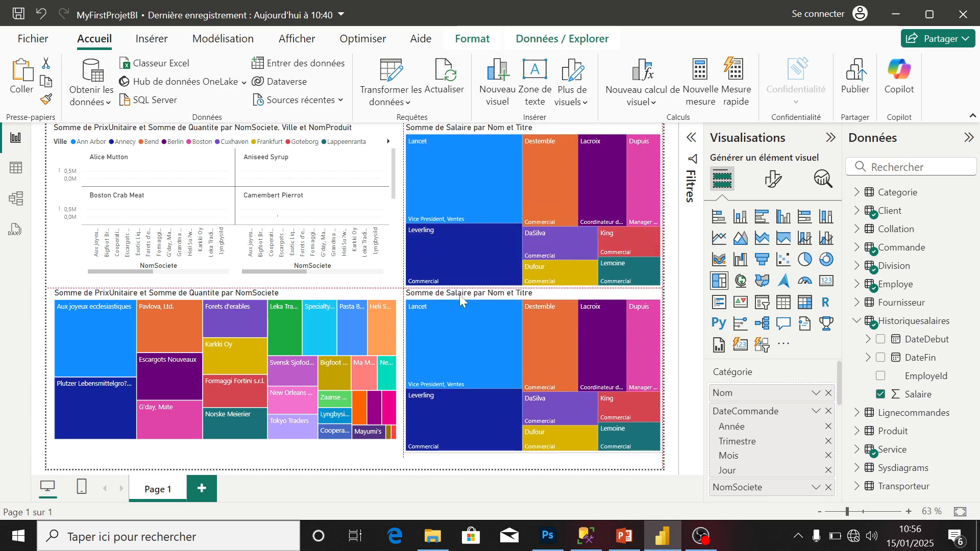
{"action": "left_click", "coordinate": [805, 260]}
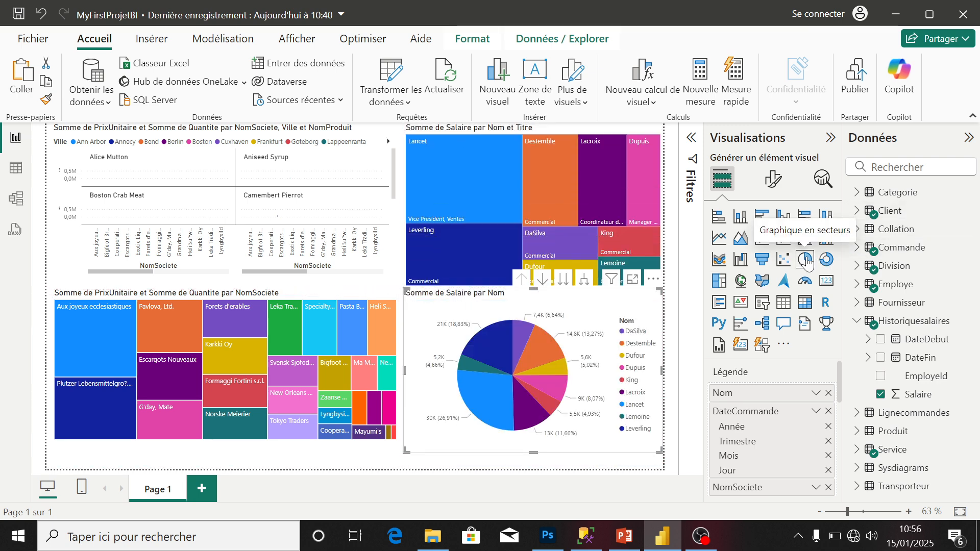
Cross-highlight the report by the first employee in the pie chart legend and by the Vice President, Ventes block in the salary treemap.
{"action": "left_click", "coordinate": [635, 332]}
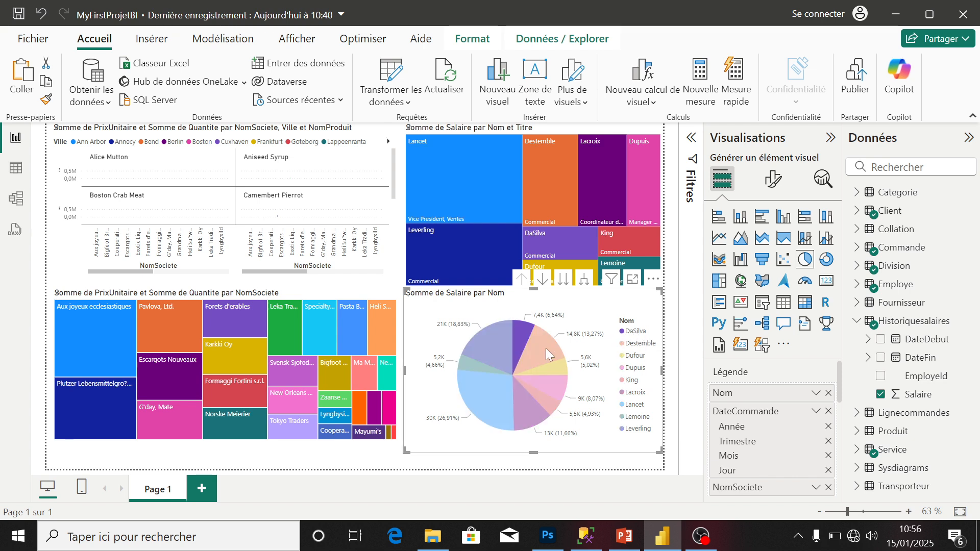
{"action": "mouse_move", "coordinate": [516, 327]}
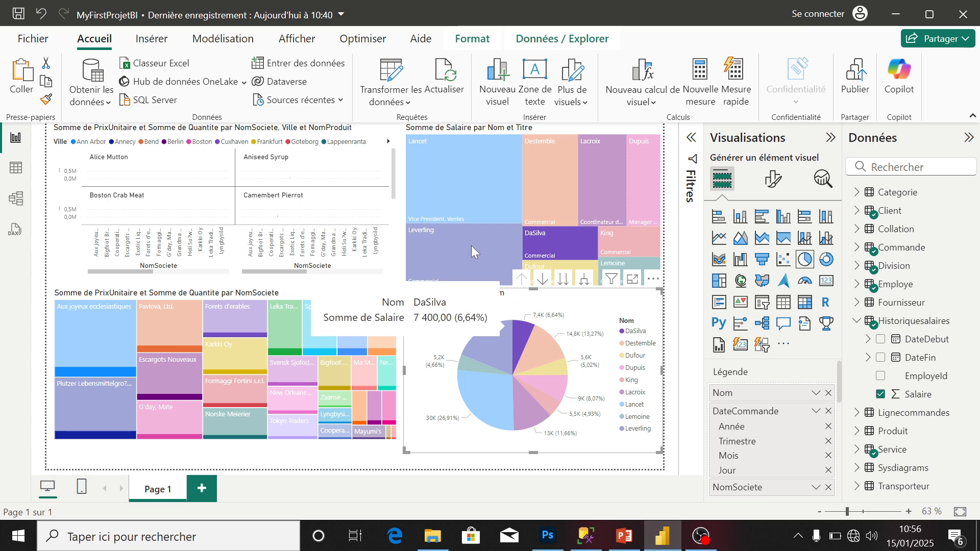
{"action": "left_click", "coordinate": [475, 159]}
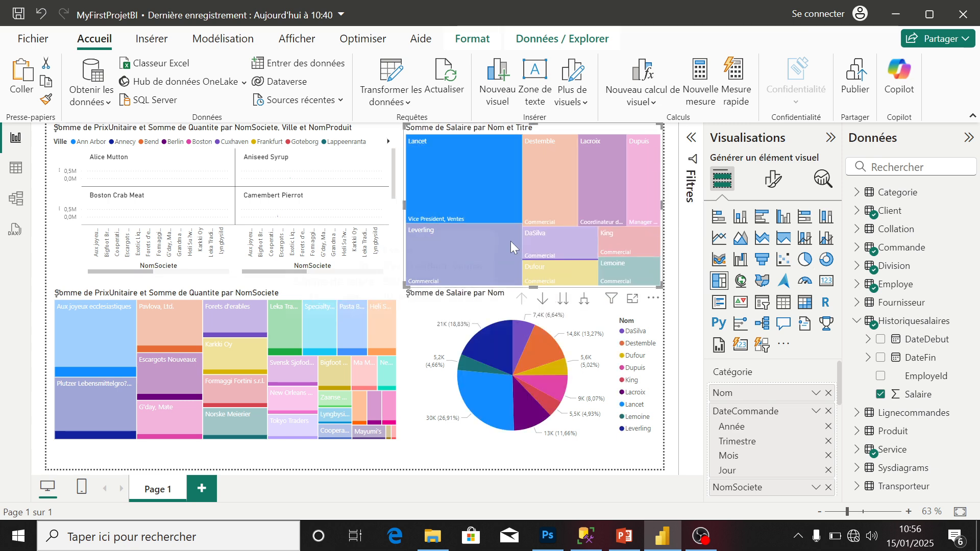
{"action": "mouse_move", "coordinate": [511, 242]}
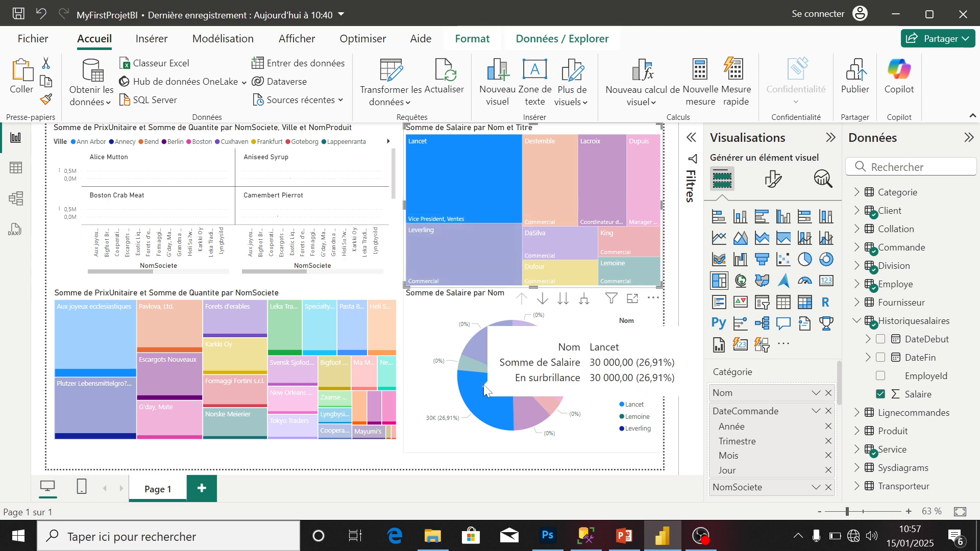
{"action": "mouse_move", "coordinate": [524, 347]}
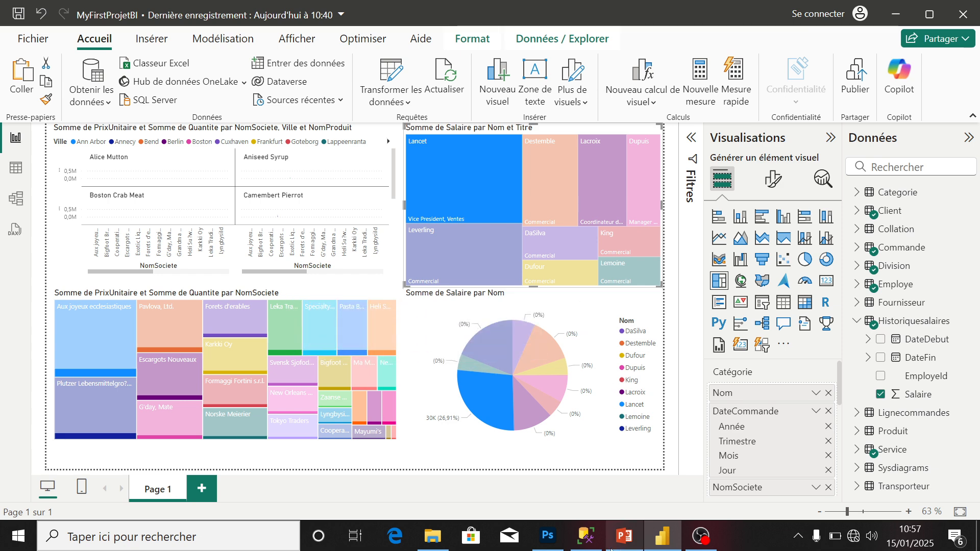
Switch to SQL Server Management Studio and bring up the employee join query in SQLQuery1.sql for comparison with the report.
{"action": "left_click", "coordinate": [586, 536]}
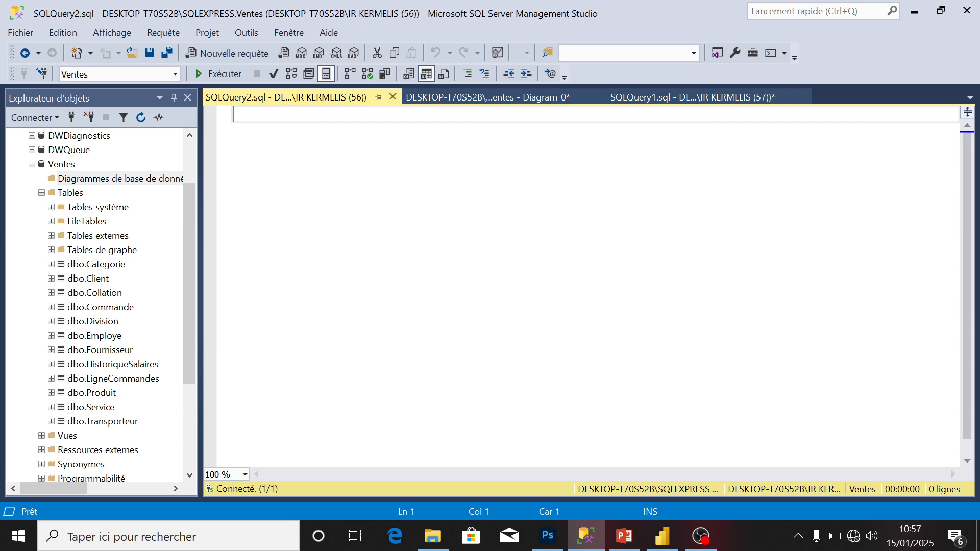
{"action": "left_click", "coordinate": [510, 97]}
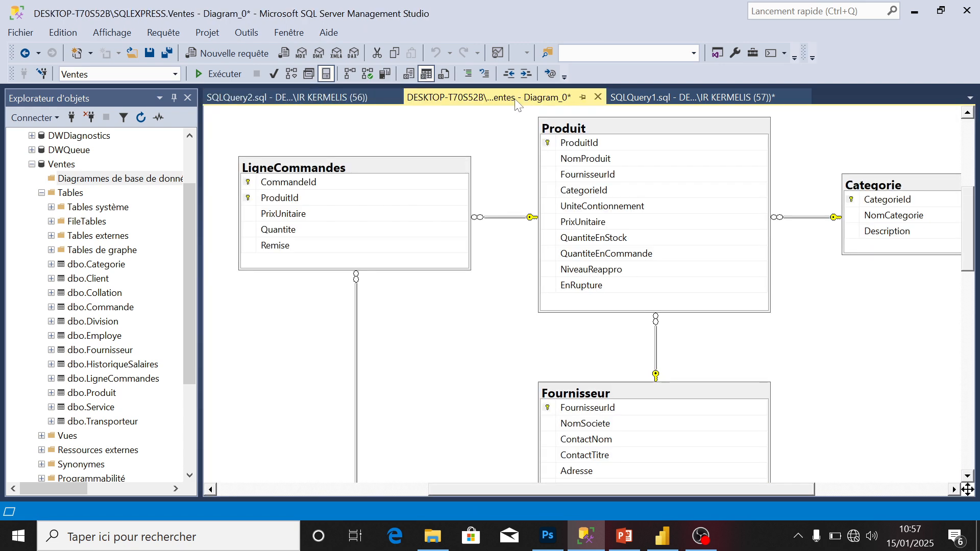
{"action": "left_click", "coordinate": [652, 97]}
{"action": "left_click", "coordinate": [379, 246]}
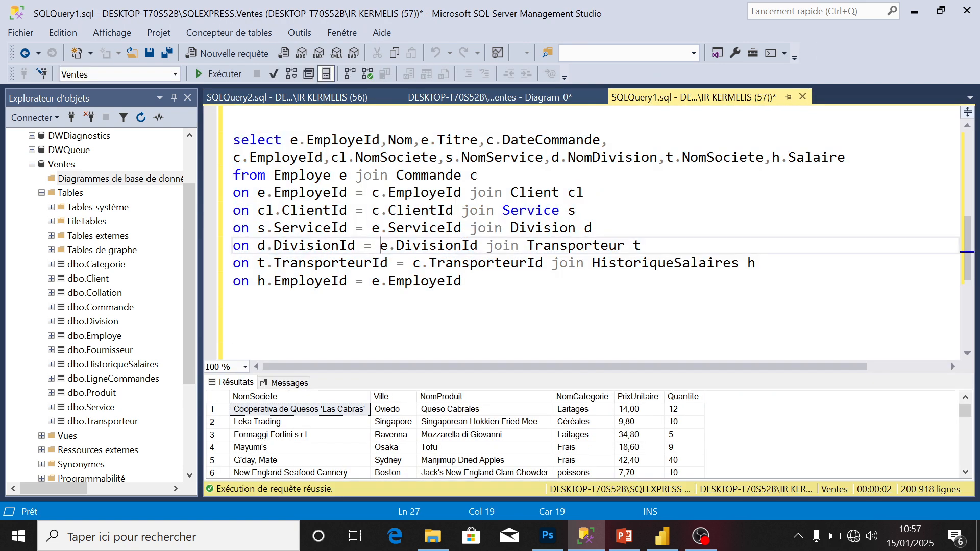
{"action": "left_click", "coordinate": [662, 540]}
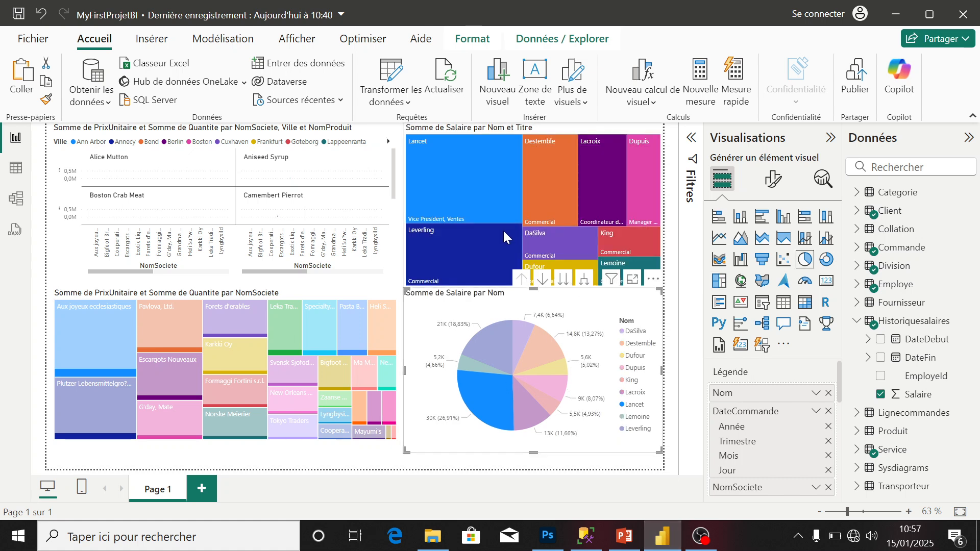
{"action": "left_click", "coordinate": [597, 545]}
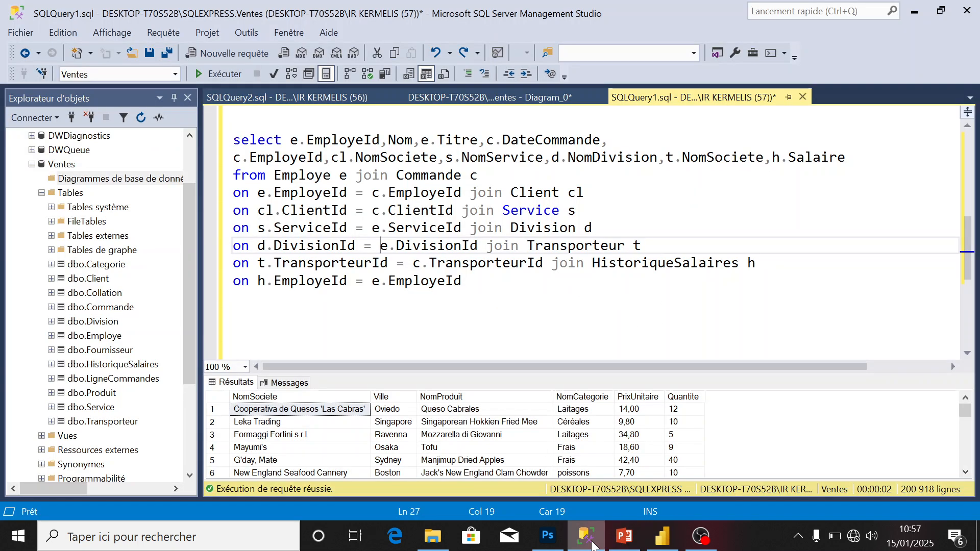
Run only the supplier query joining Produit, Fournisseur, Categorie and LigneCommandes.
{"action": "left_click_drag", "start_coordinate": [462, 280], "coordinate": [234, 139]}
{"action": "left_click_drag", "start_coordinate": [971, 260], "coordinate": [975, 171]}
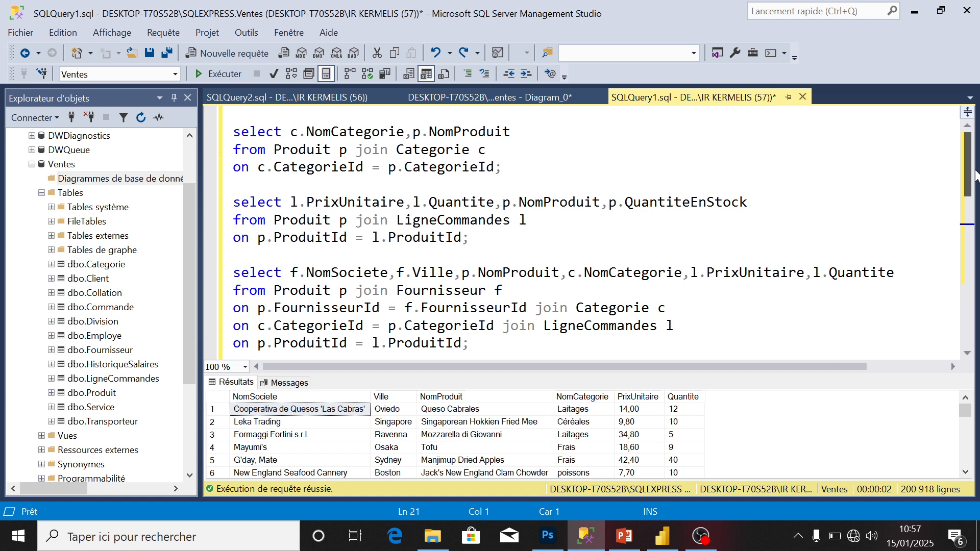
{"action": "left_click_drag", "start_coordinate": [471, 343], "coordinate": [224, 275]}
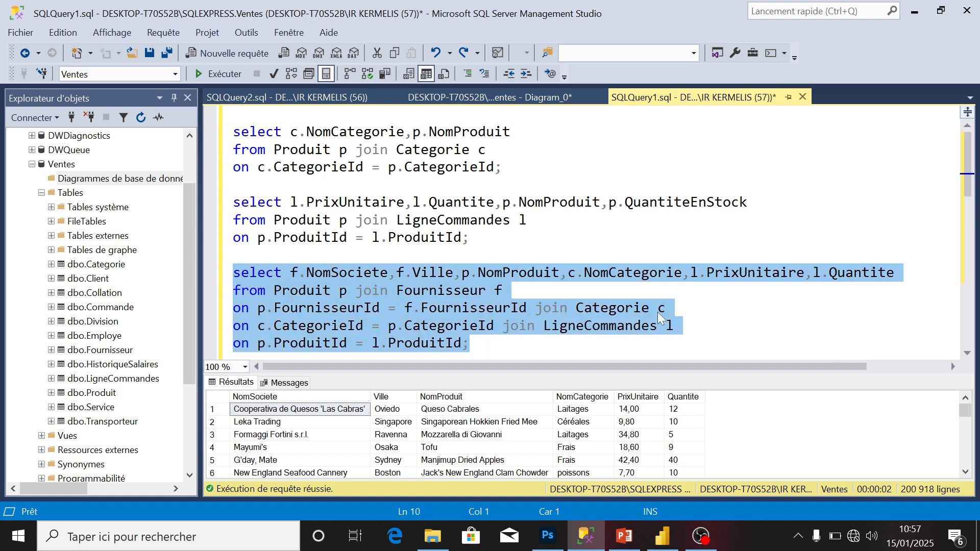
{"action": "left_click", "coordinate": [224, 74]}
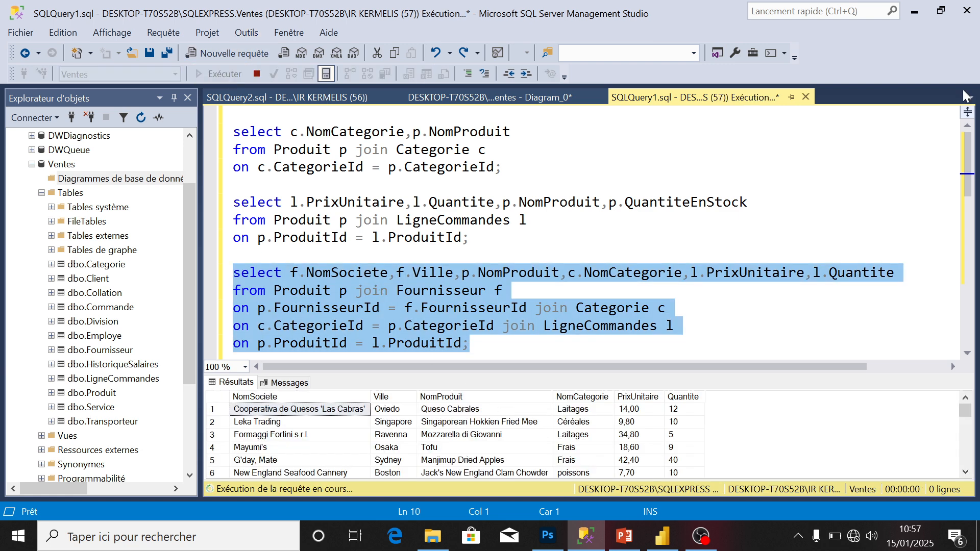
Run only the employee query joining Commande, Client, Service, Division, Transporteur and HistoriqueSalaires, and enlarge its results area.
{"action": "scroll", "coordinate": [582, 229], "scroll_direction": "down", "scroll_amount": 6}
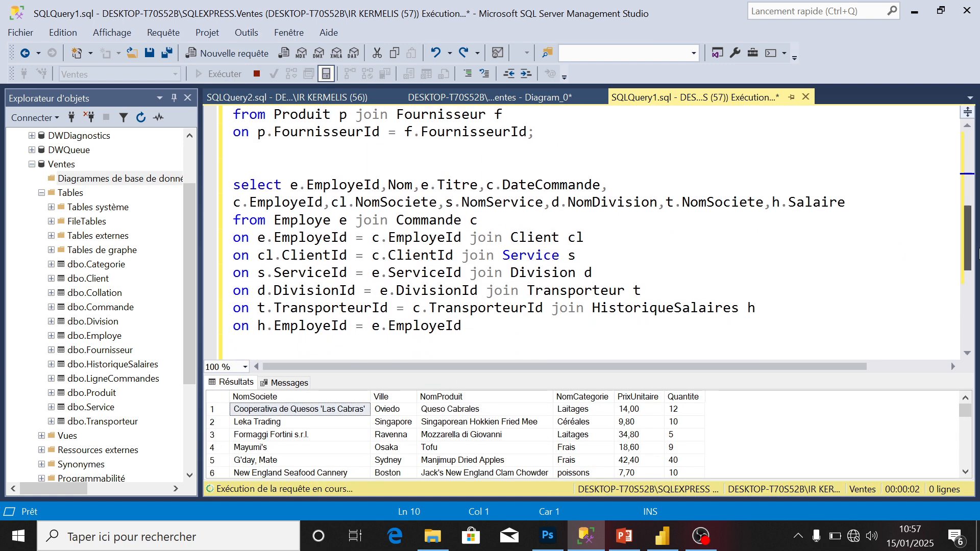
{"action": "left_click_drag", "start_coordinate": [470, 301], "coordinate": [222, 147]}
{"action": "left_click", "coordinate": [217, 74]}
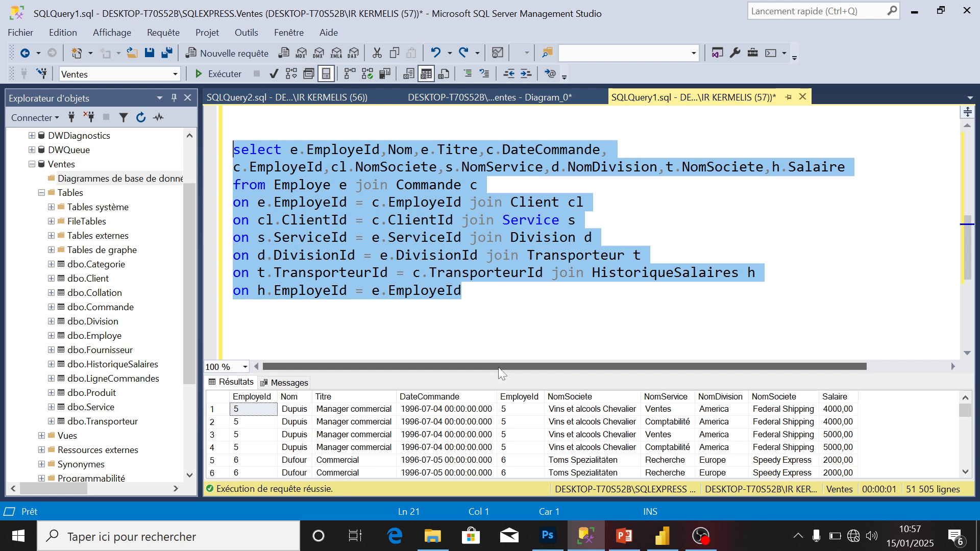
{"action": "left_click_drag", "start_coordinate": [501, 378], "coordinate": [498, 313]}
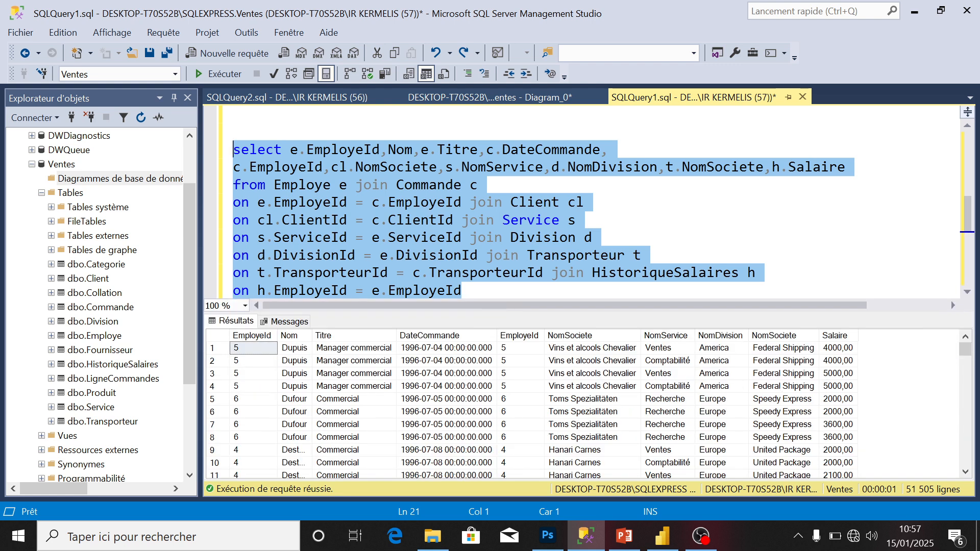
Switch back to Power BI and clear the highlighted employee slice in the salary pie chart.
{"action": "left_click", "coordinate": [662, 537]}
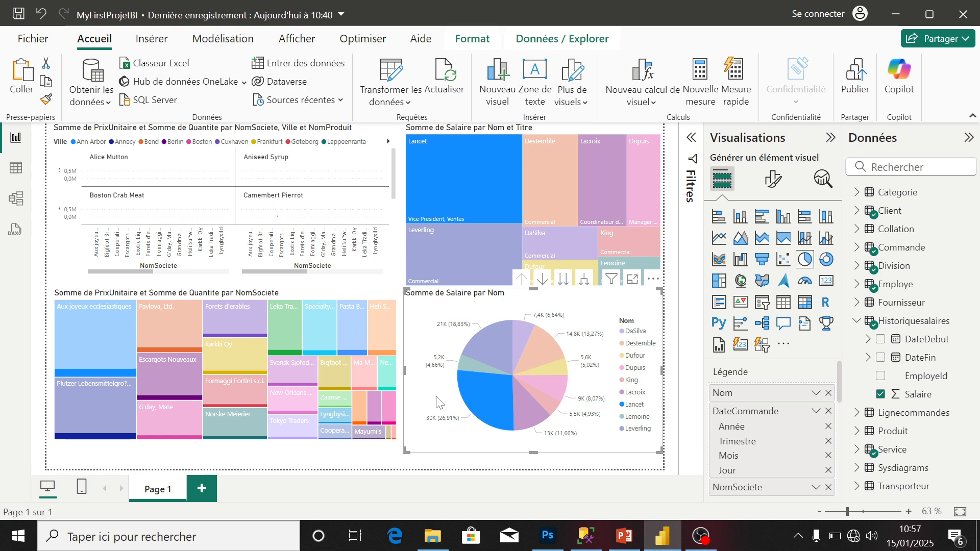
{"action": "left_click", "coordinate": [480, 383]}
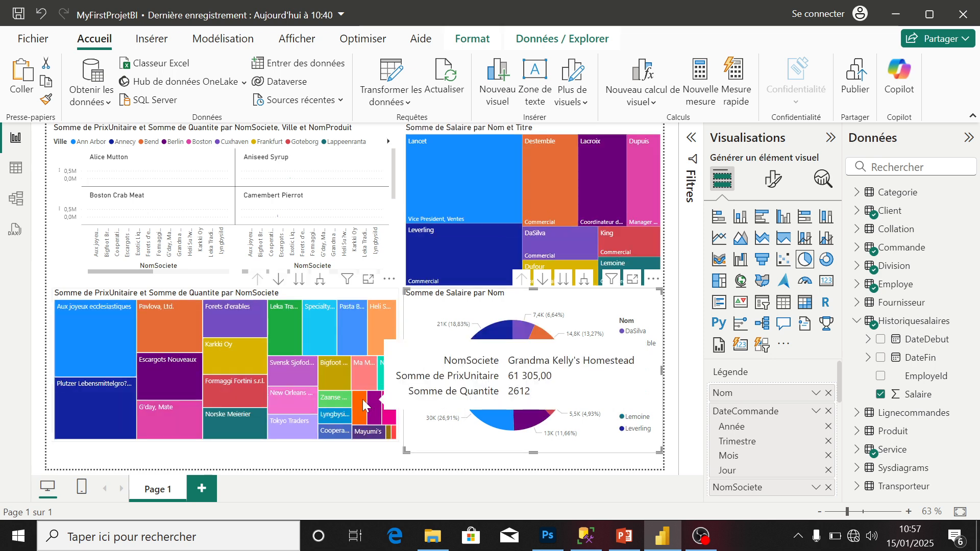